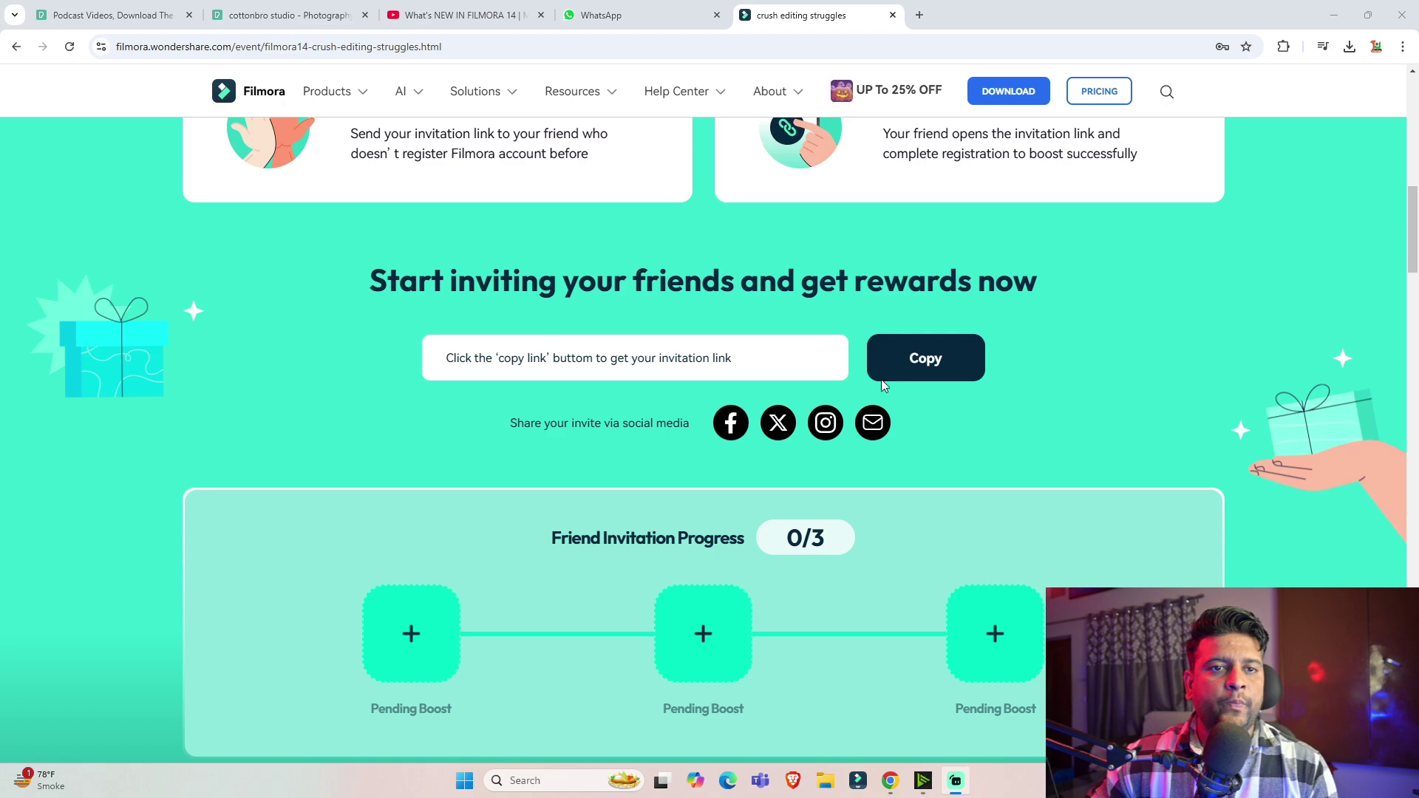
Match each Filmora 14 feature to its creator's struggle in the event page challenge, starting with Smart BGM Generator, and submit the answers.
left_click(884, 376)
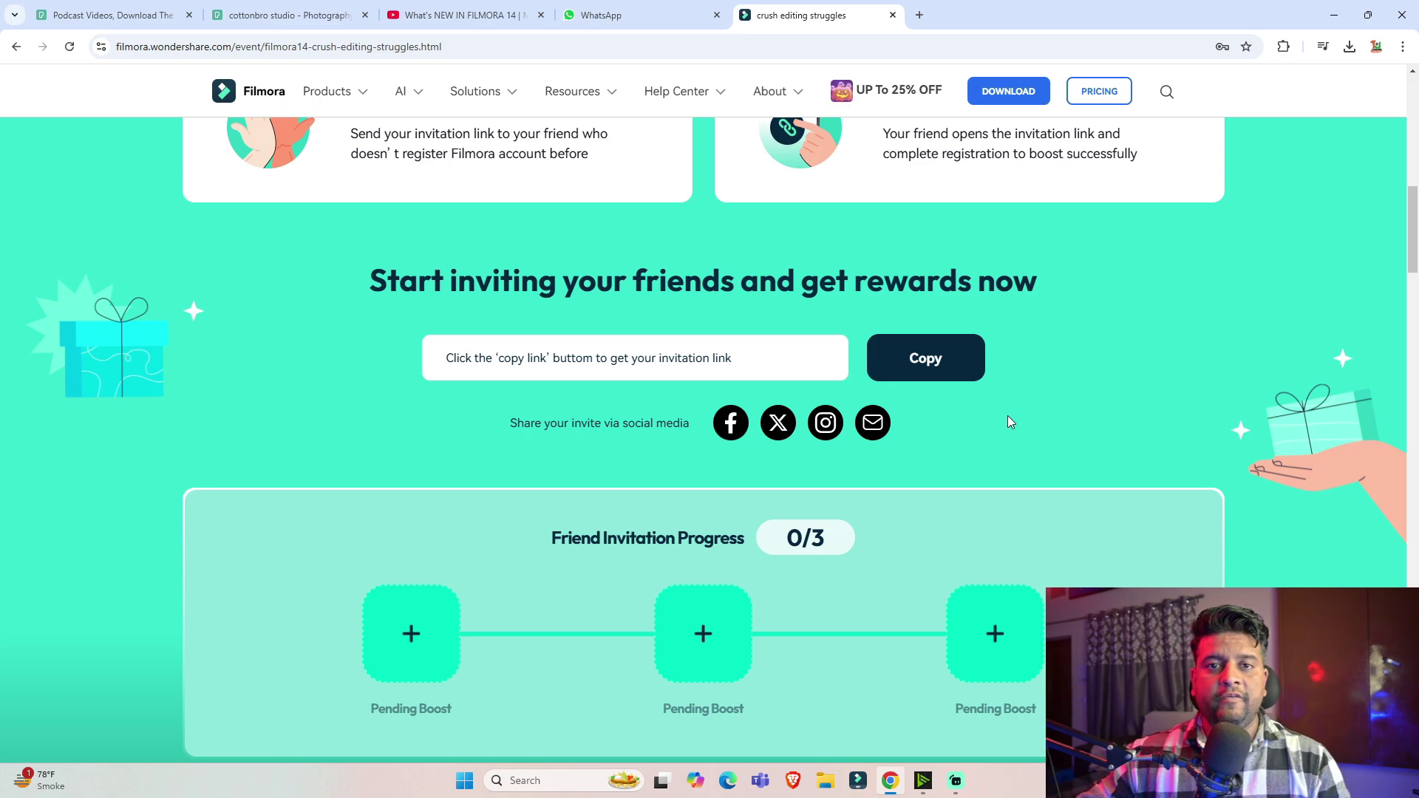
scroll(753, 467, "down", 5)
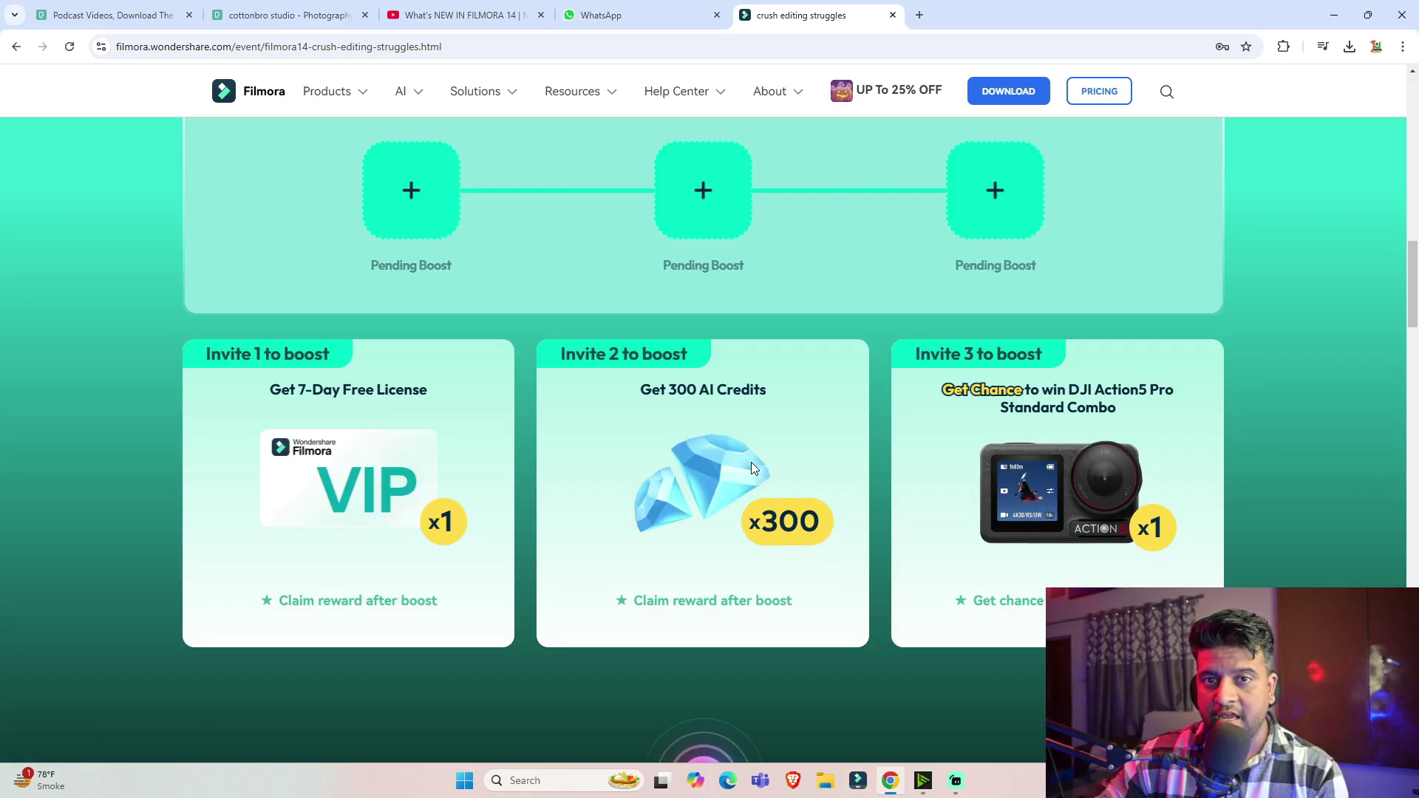
scroll(751, 463, "down", 1)
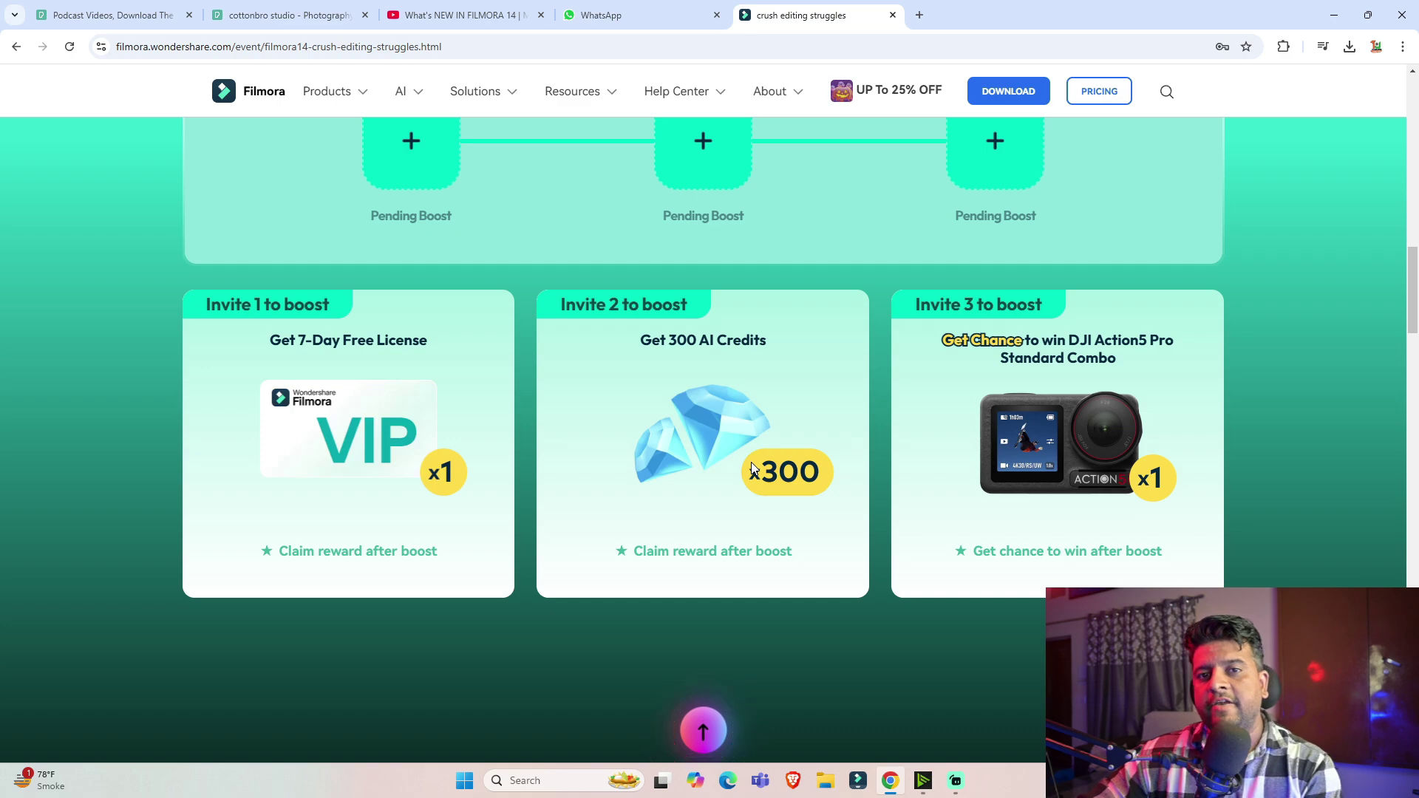
scroll(751, 462, "down", 5)
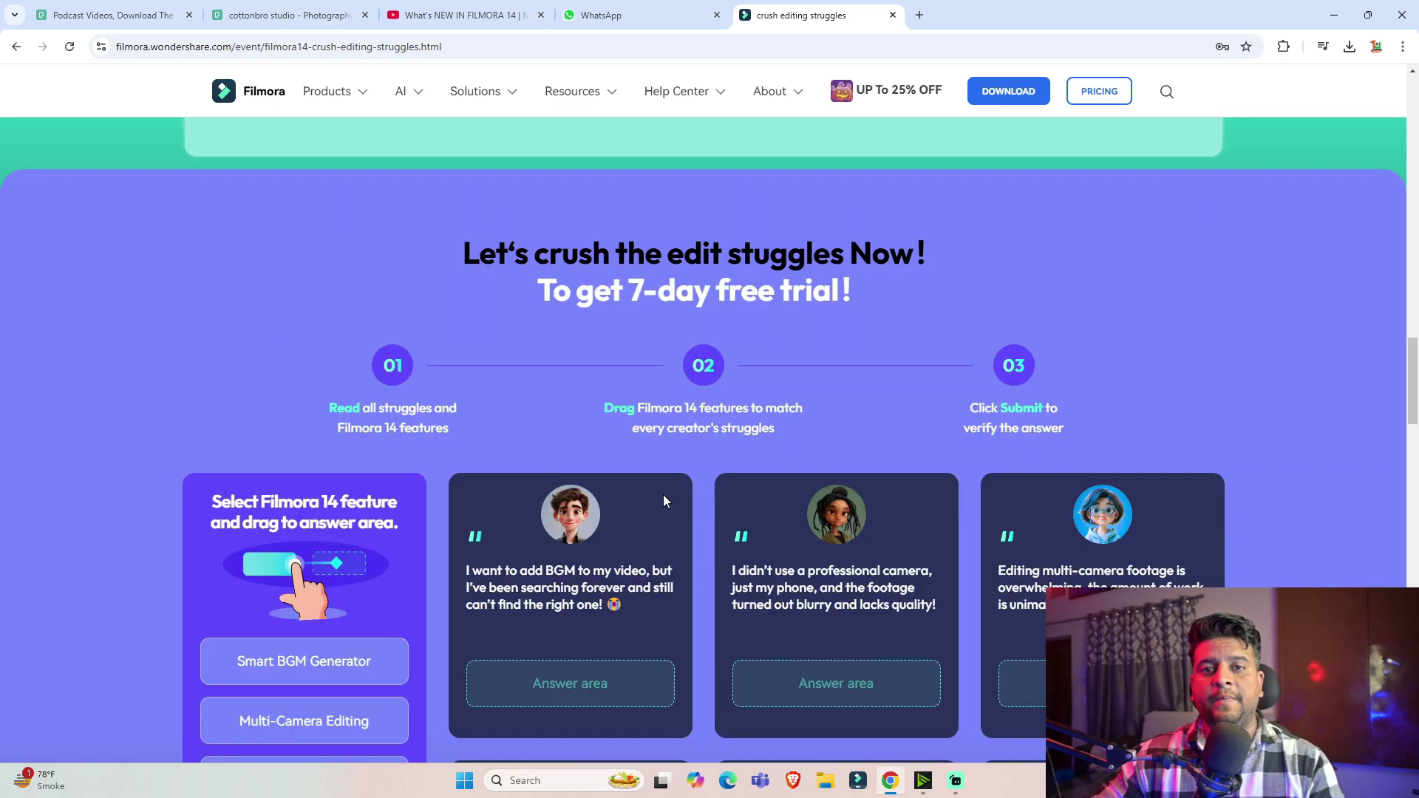
scroll(669, 517, "down", 2)
scroll(343, 463, "down", 2)
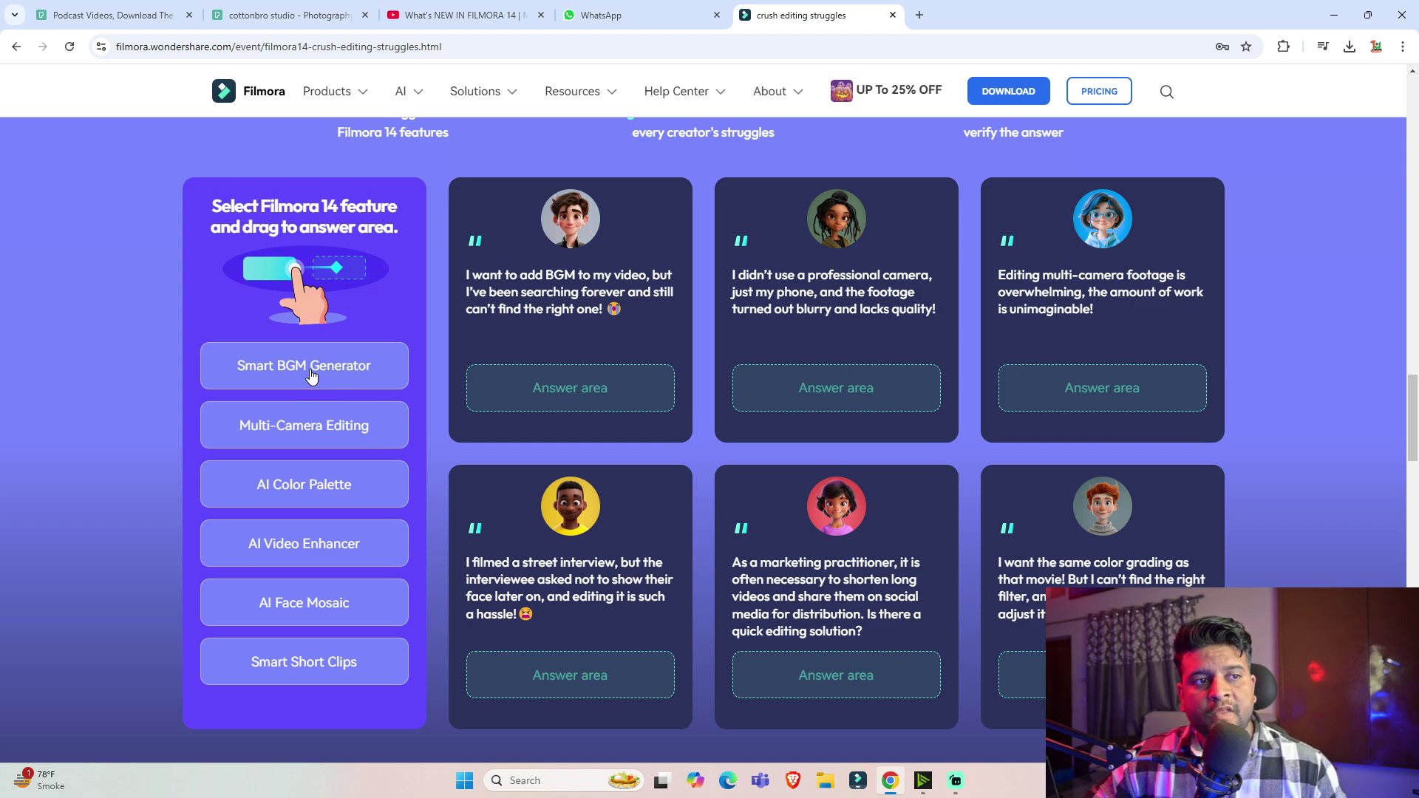
left_click_drag(313, 373, 570, 388)
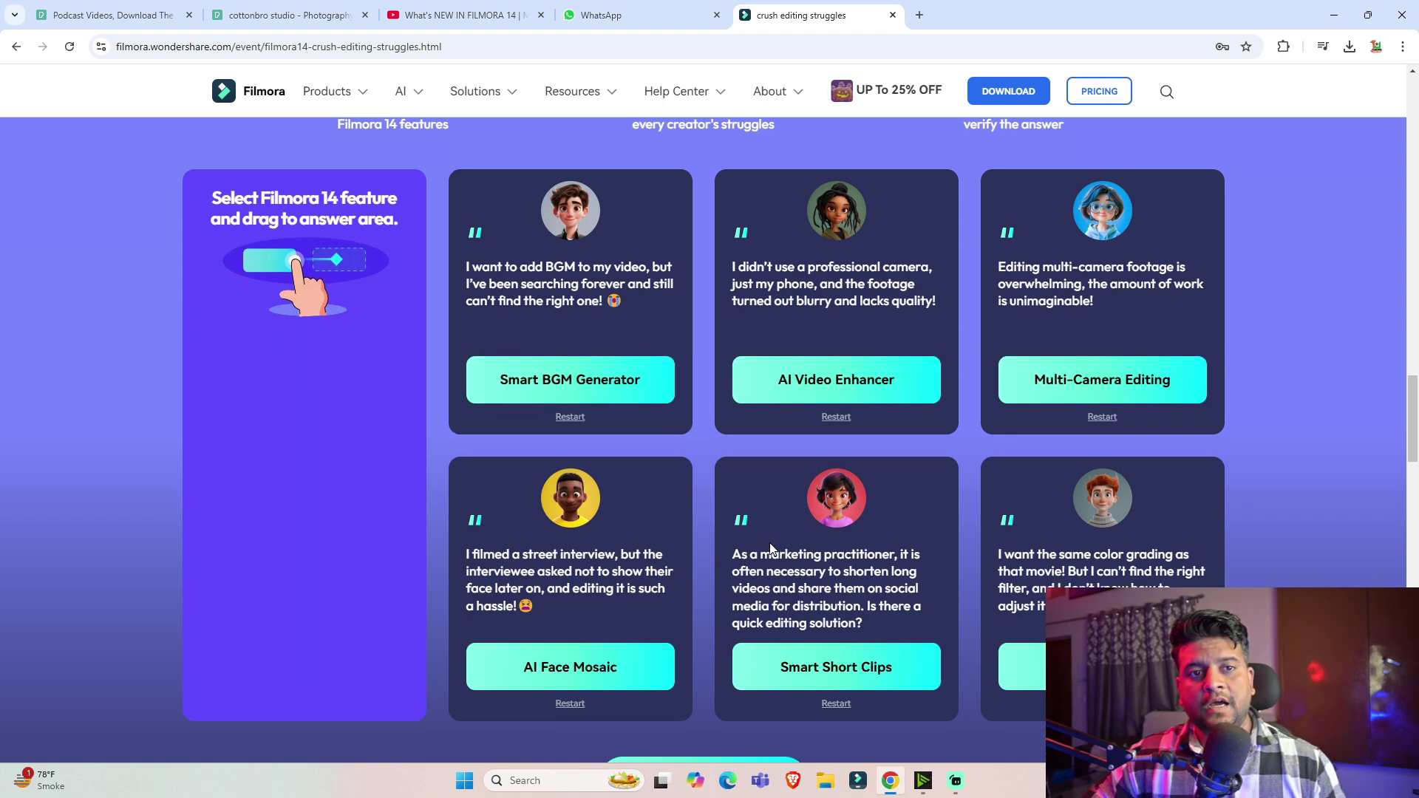
scroll(770, 543, "down", 3)
left_click(651, 543)
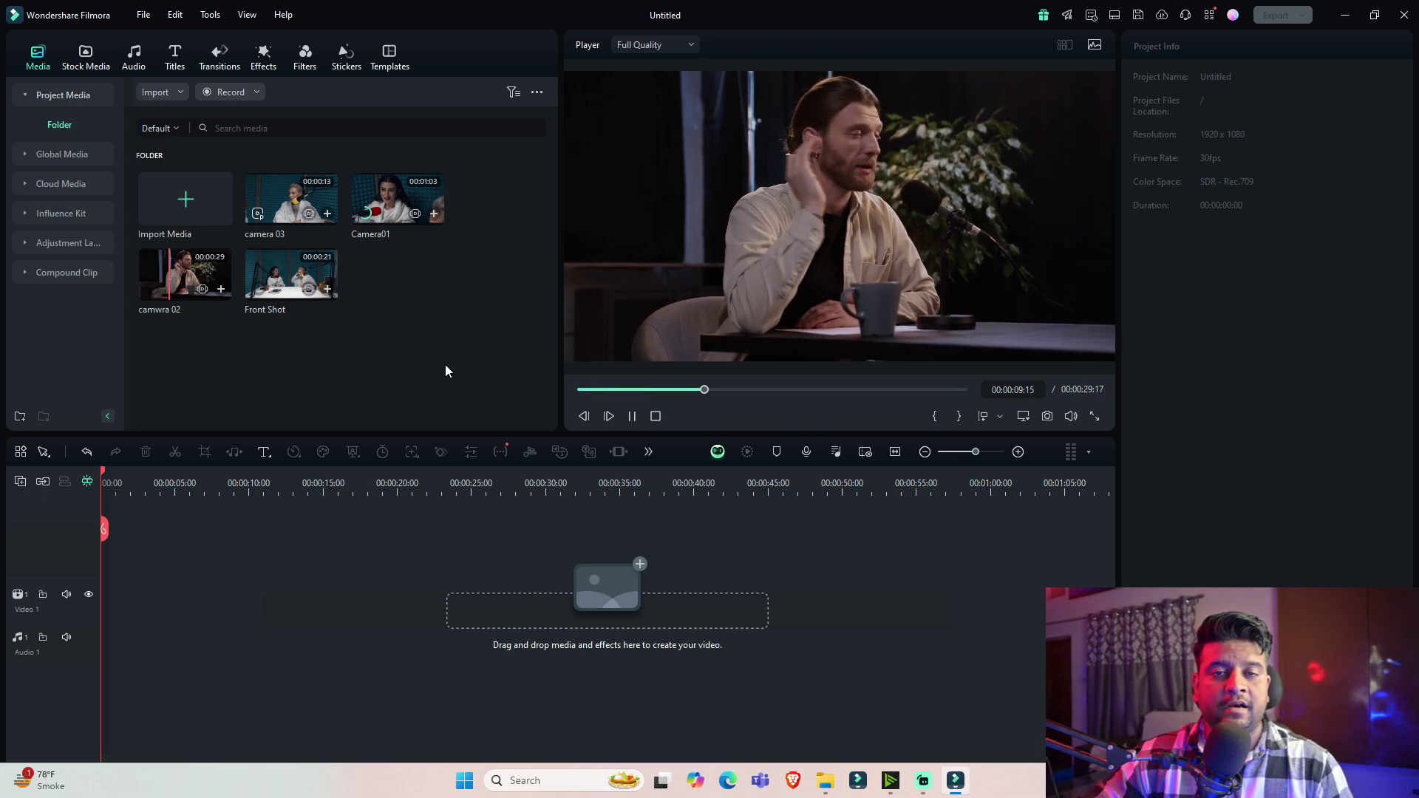
Switch to Filmora and preview the camera 03, Camera01, camwra 02 and Front Shot clips.
left_click(292, 217)
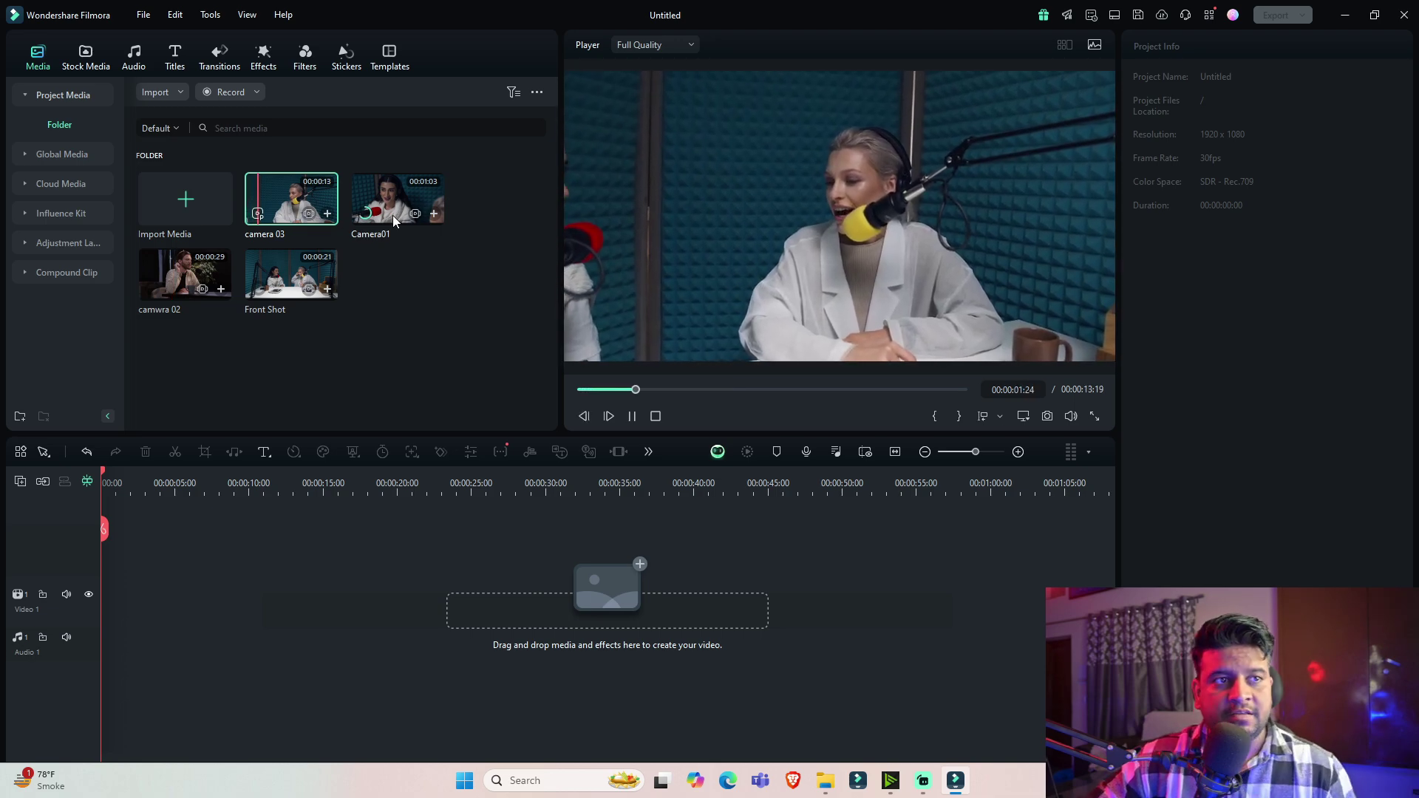
left_click(394, 221)
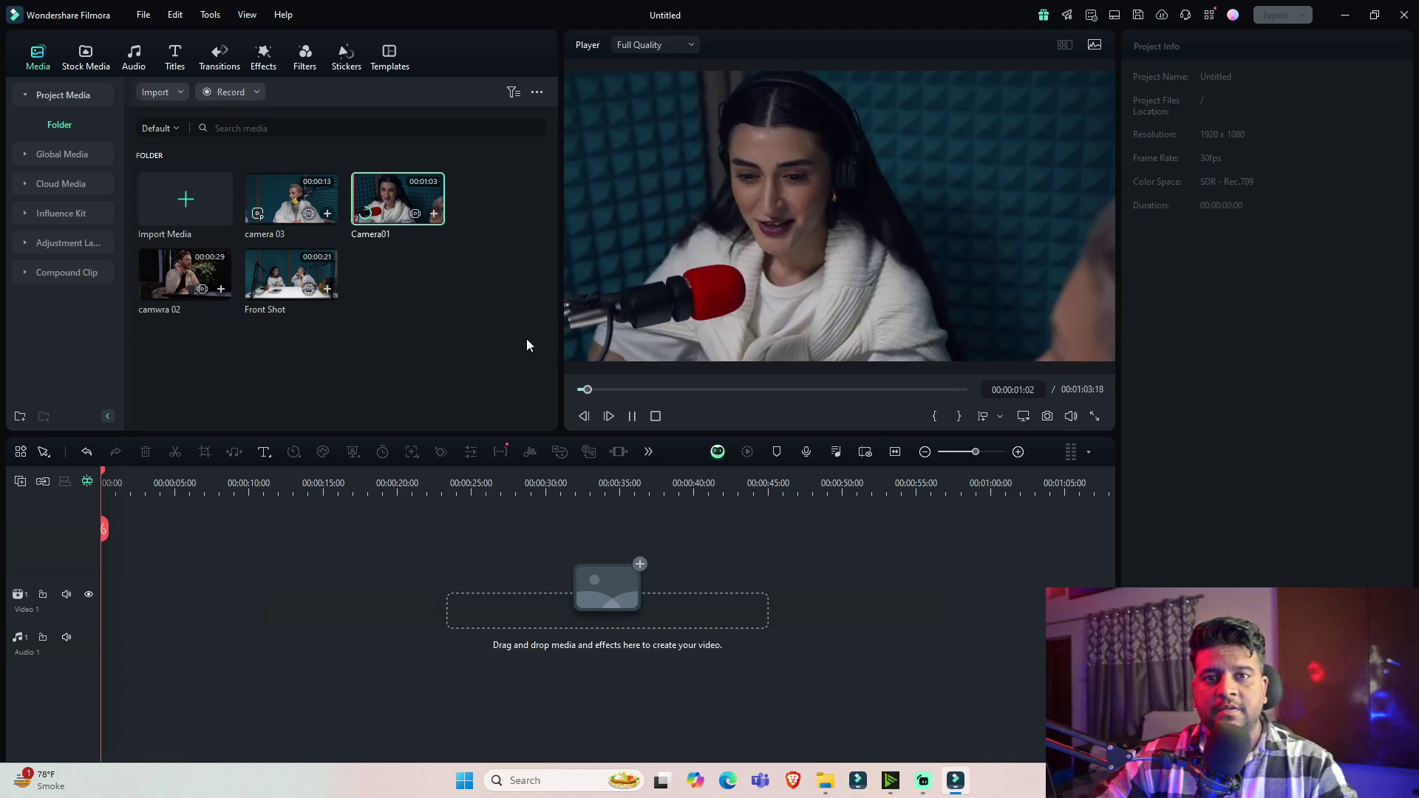
left_click(162, 283)
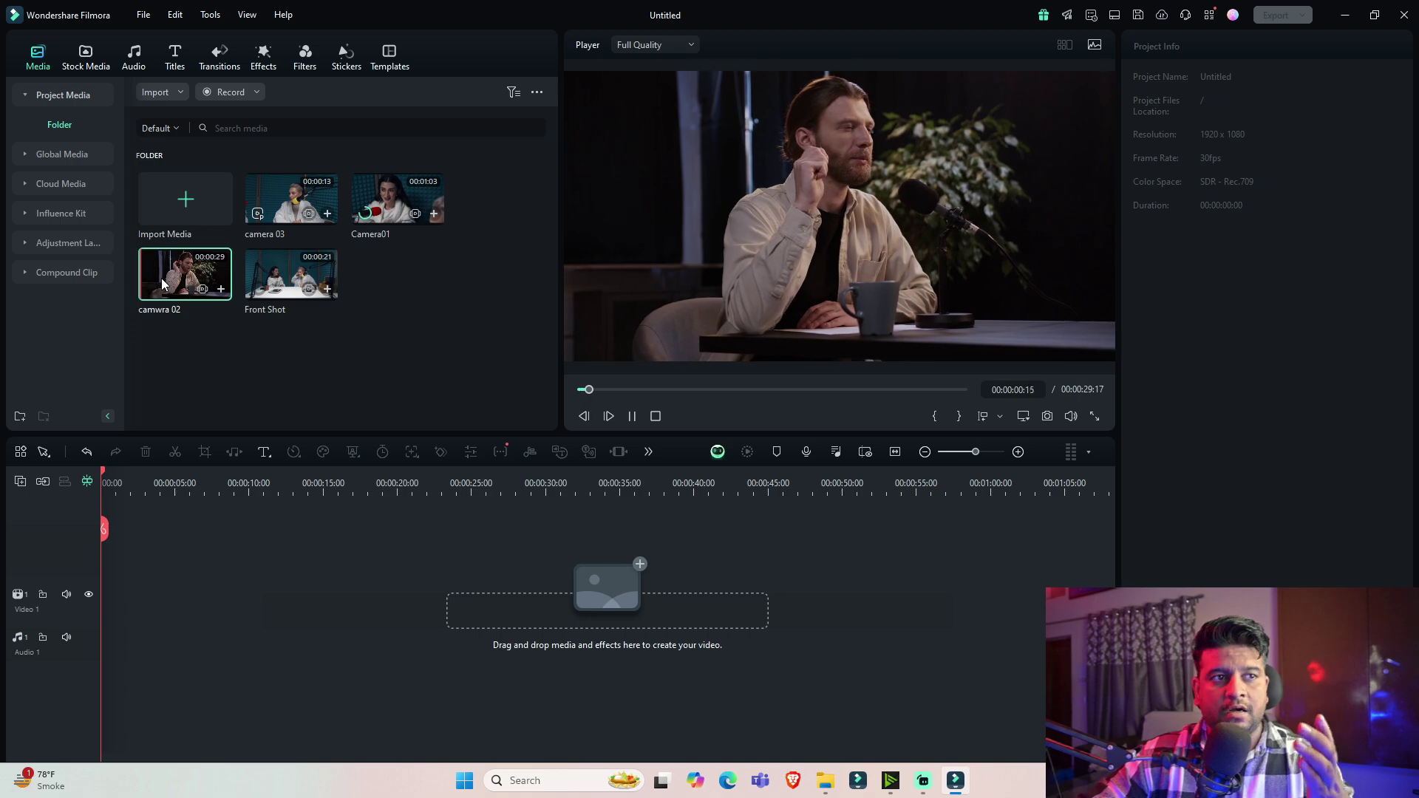
left_click(271, 298)
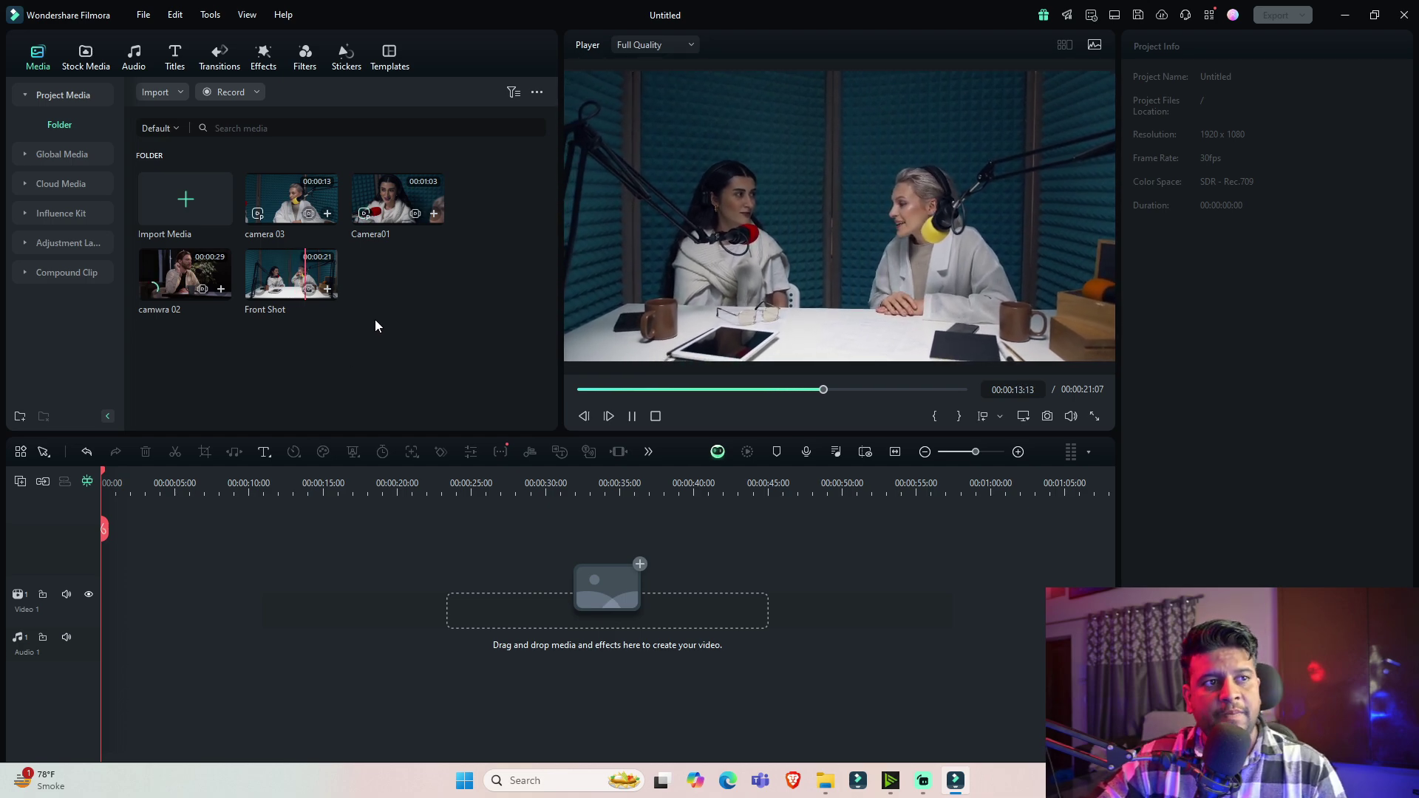
Start a multi-camera clip from camera 03, Camera01 and camwra 02 and name it "Podcast 01".
left_click(317, 207)
left_click(375, 217)
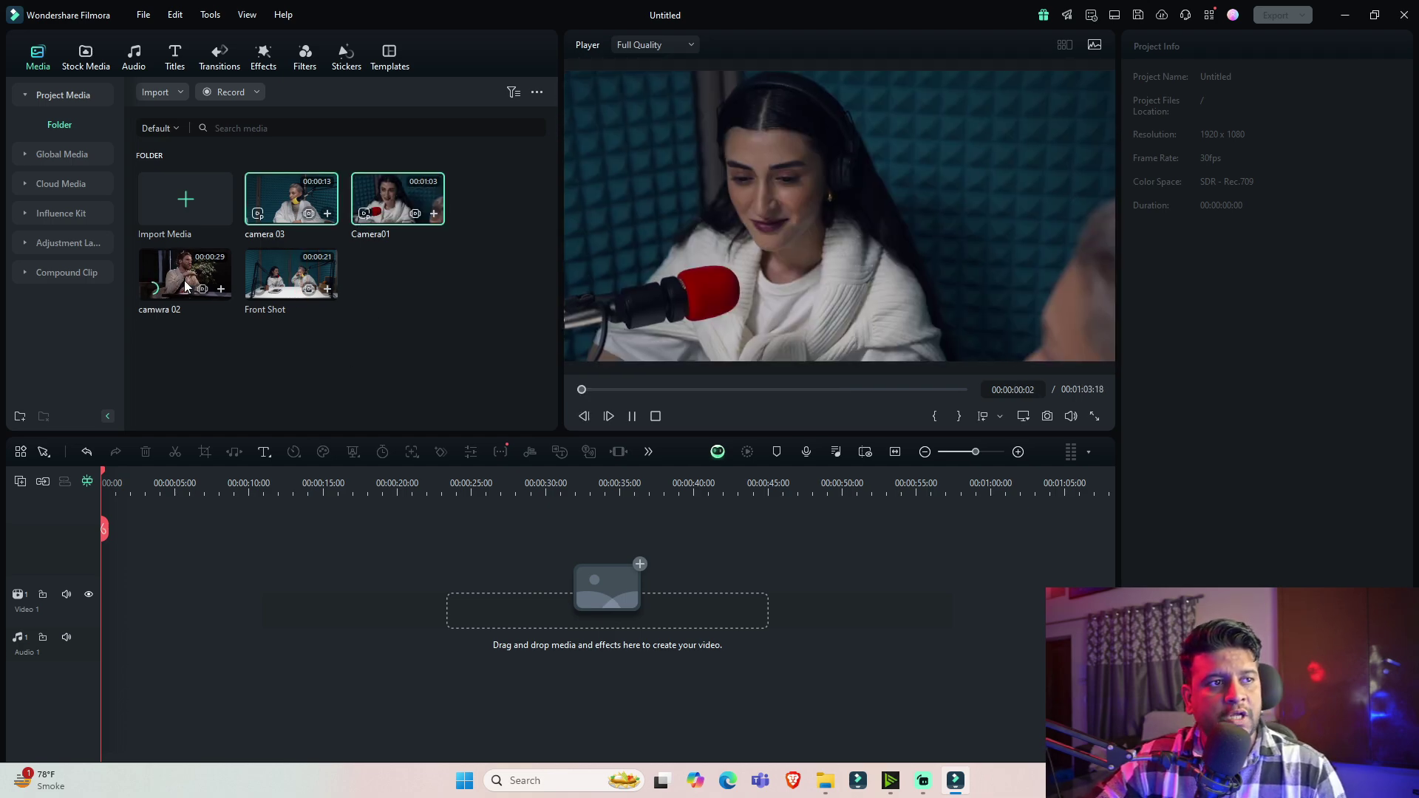
left_click(184, 286)
right_click(181, 279)
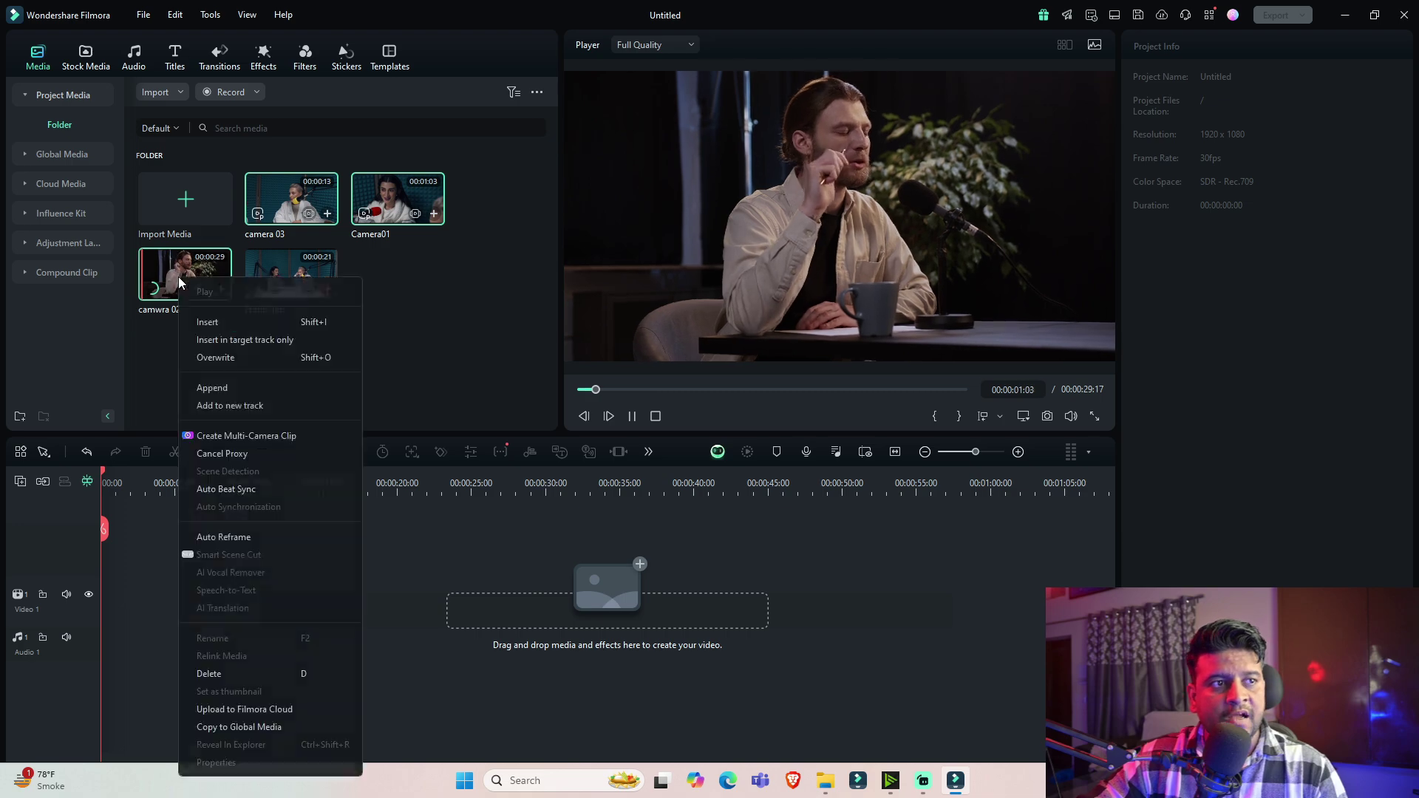
left_click(257, 436)
type("Podcast01")
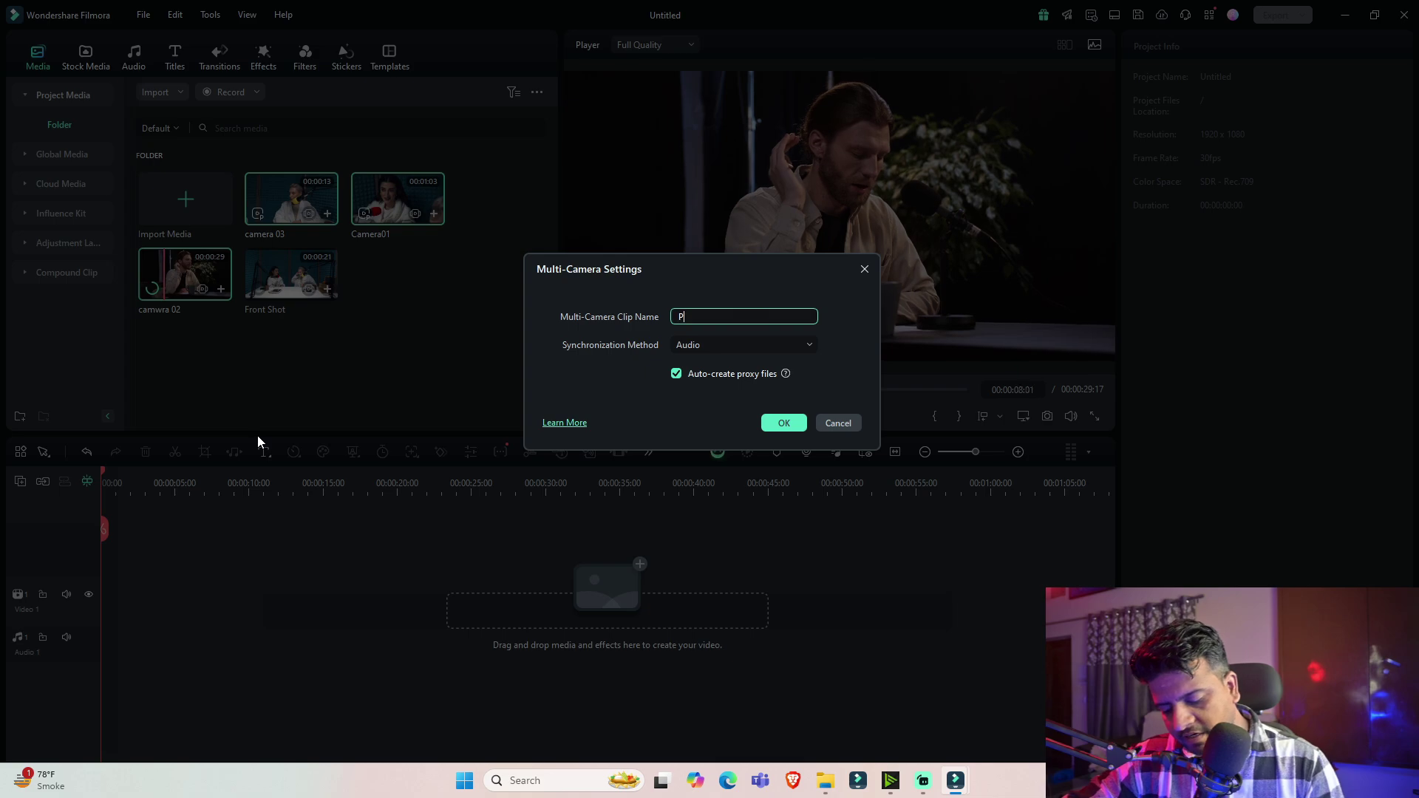
key("BackSpace")
key("BackSpace")
type("01")
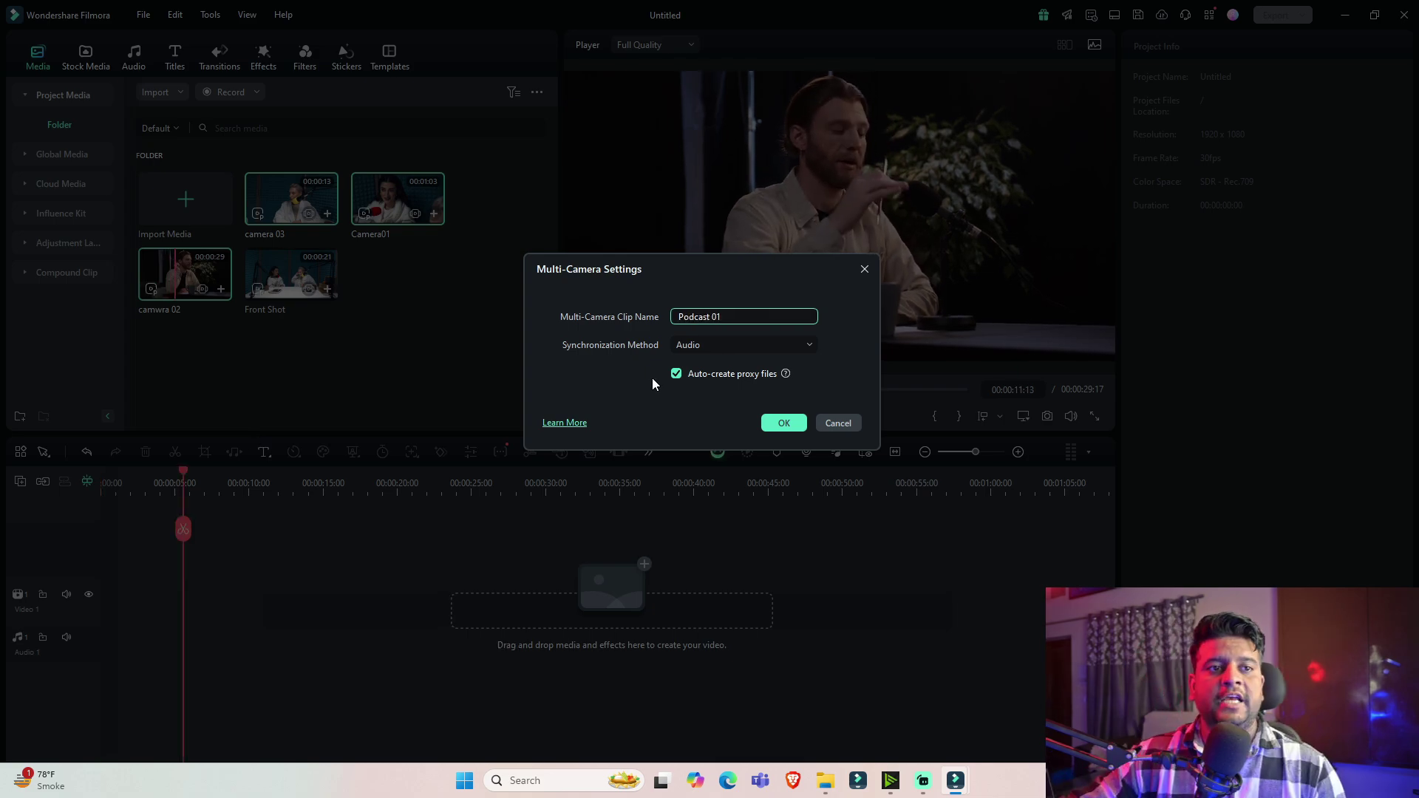
Set the synchronization method to First Frame and create the multi-camera clip.
left_click(712, 348)
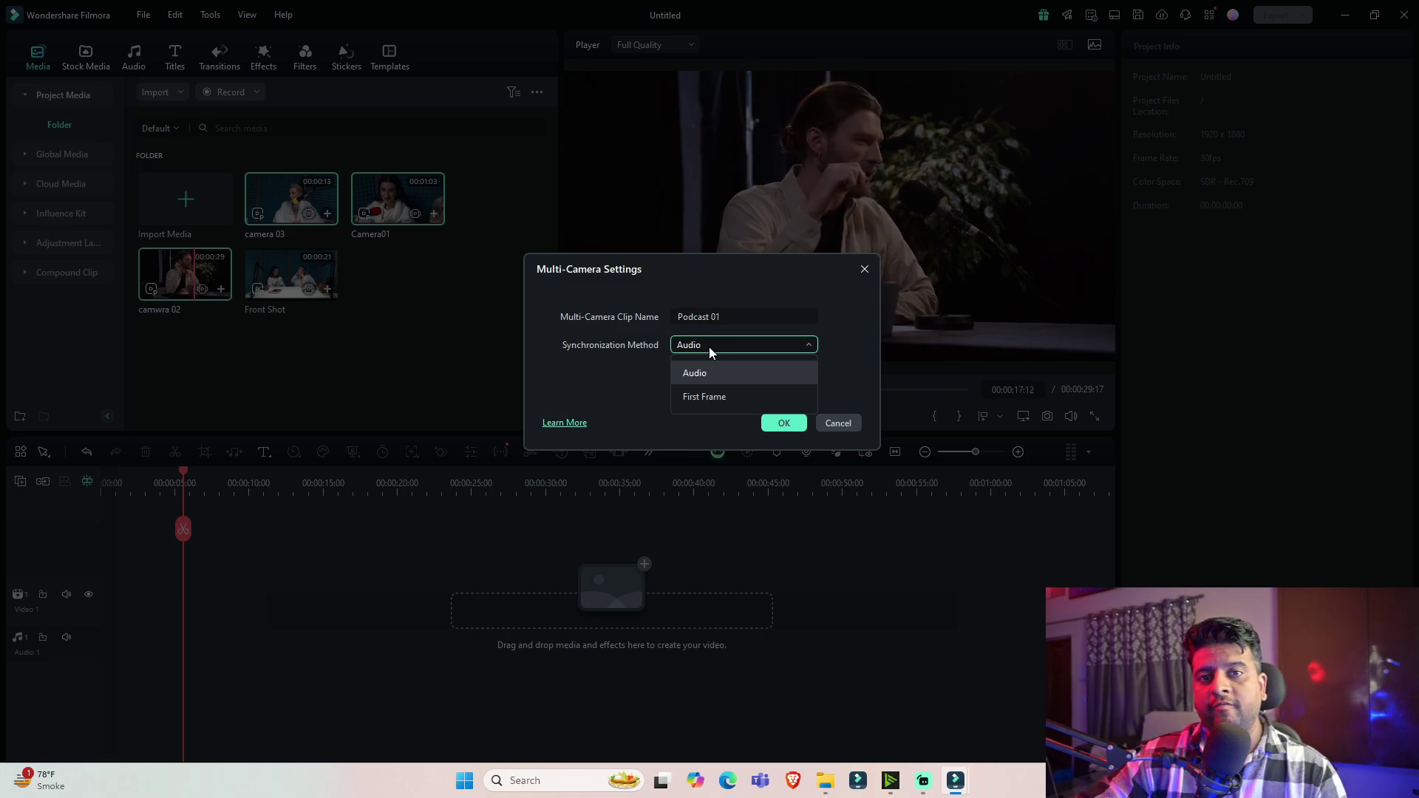
left_click(697, 397)
left_click(782, 424)
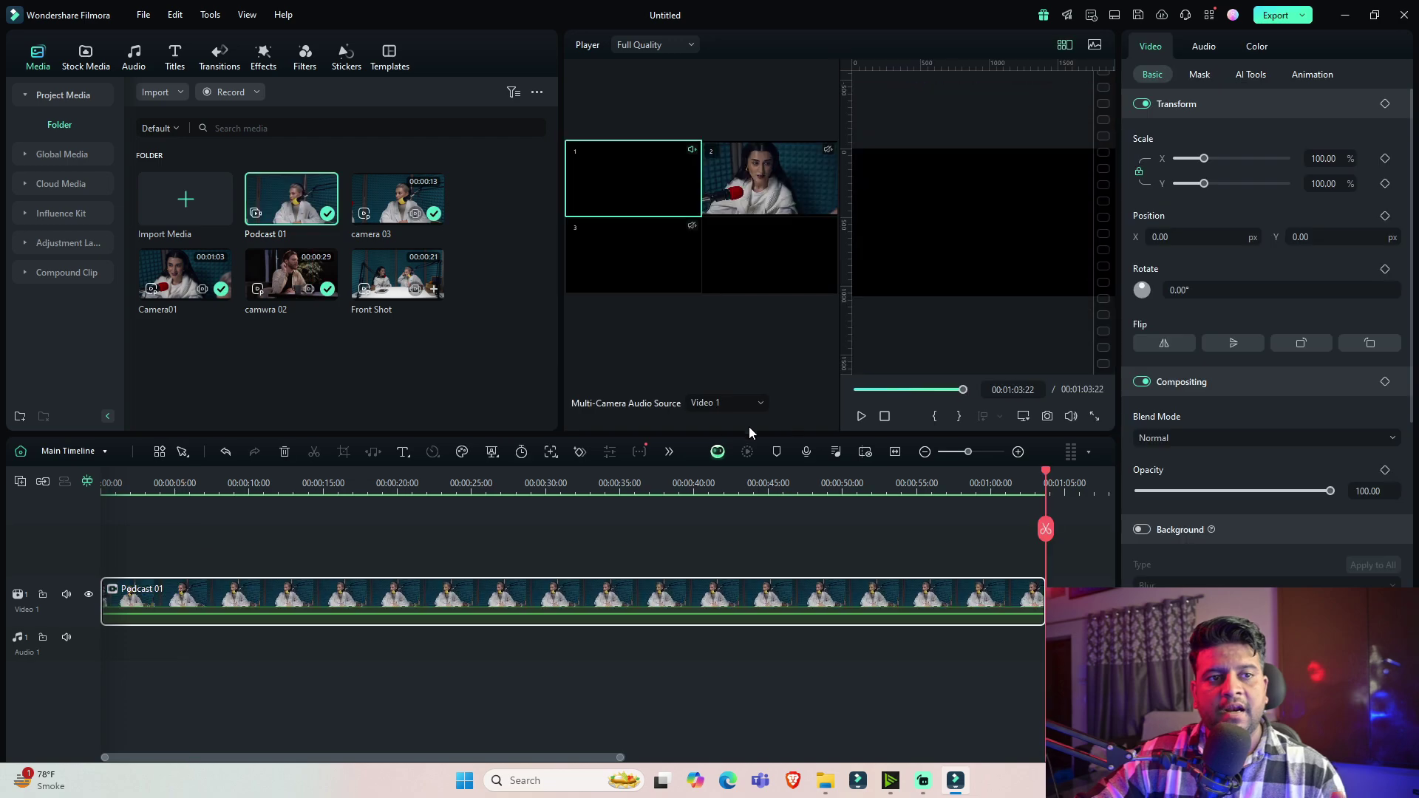
Return the playhead to the start of the Podcast 01 clip and display the multi-camera view.
left_click_drag(1047, 476, 85, 543)
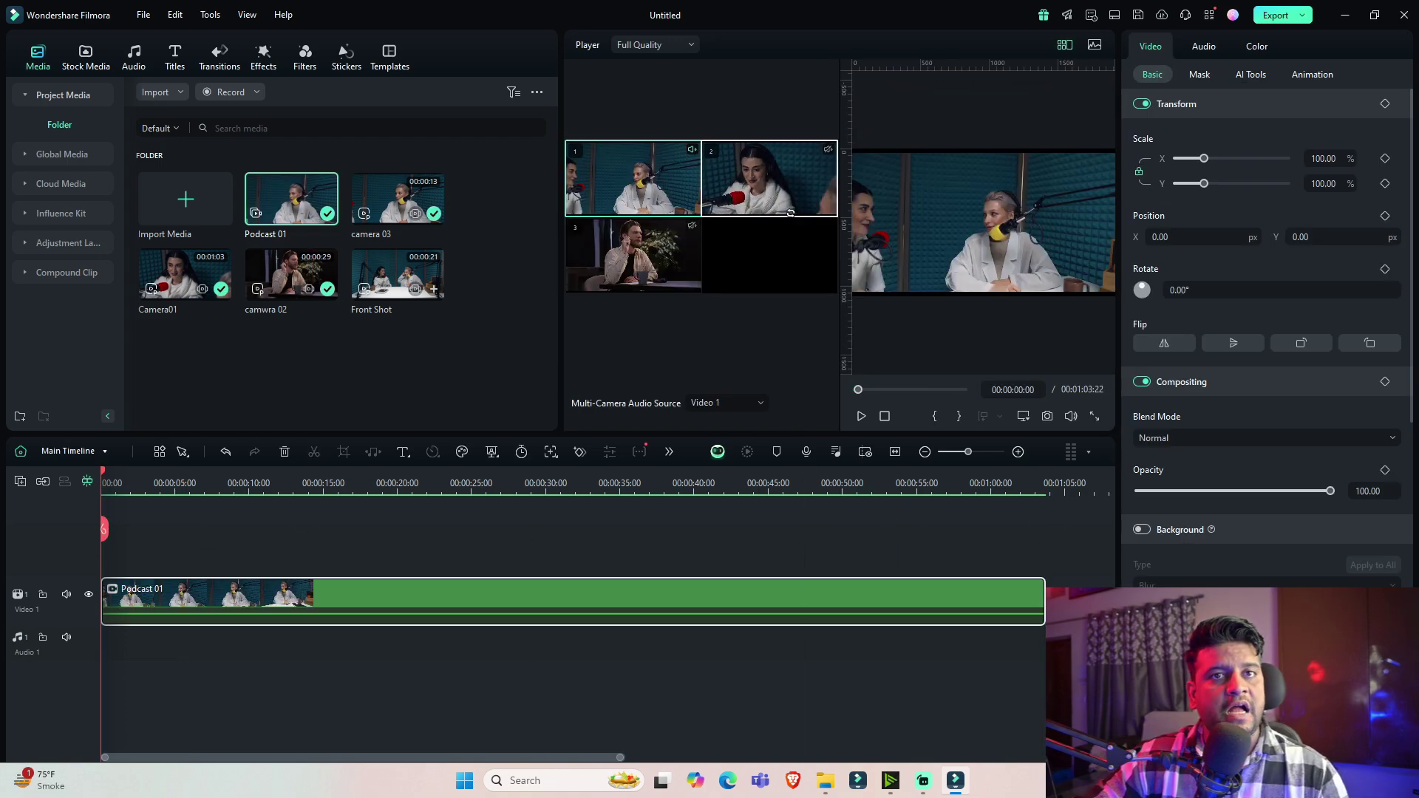
left_click(377, 380)
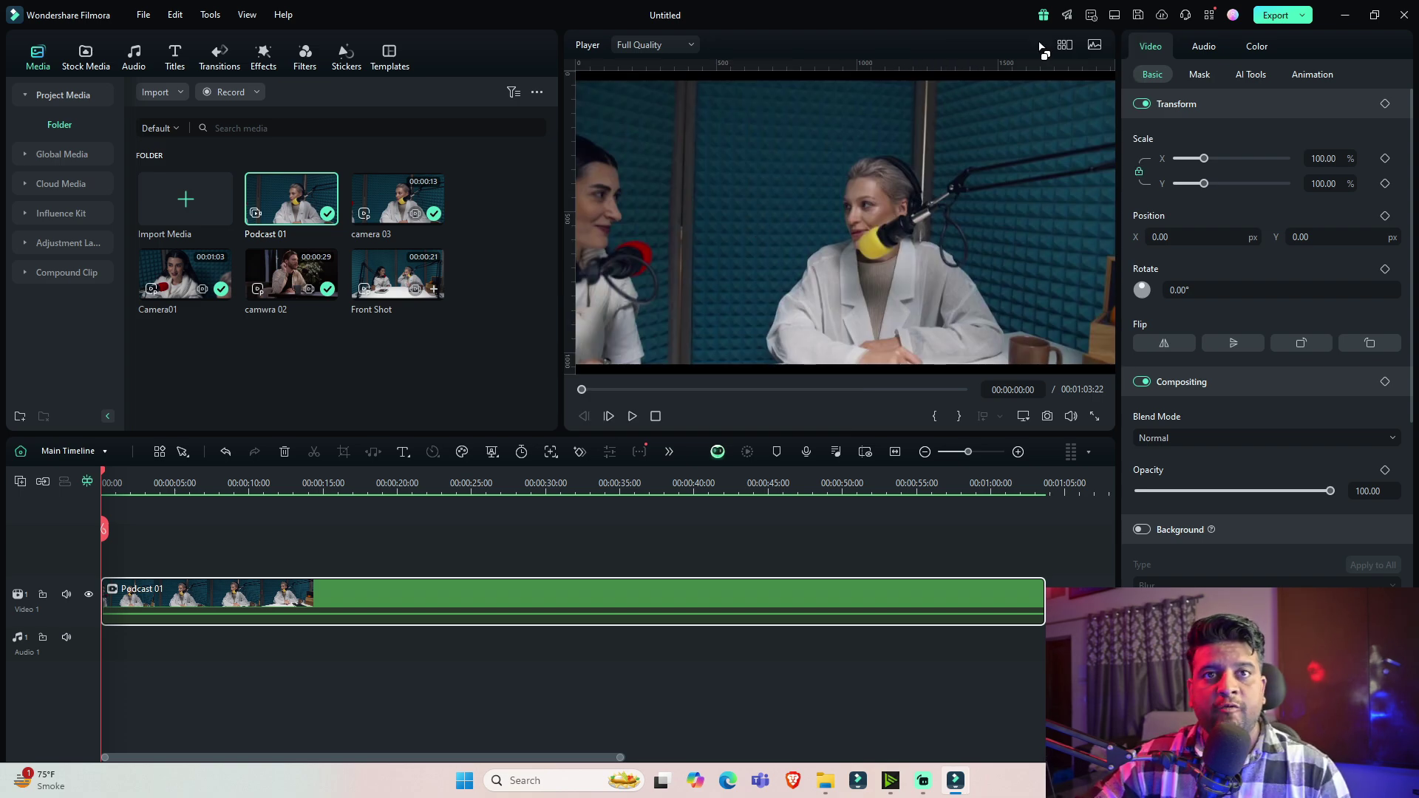
left_click(1064, 47)
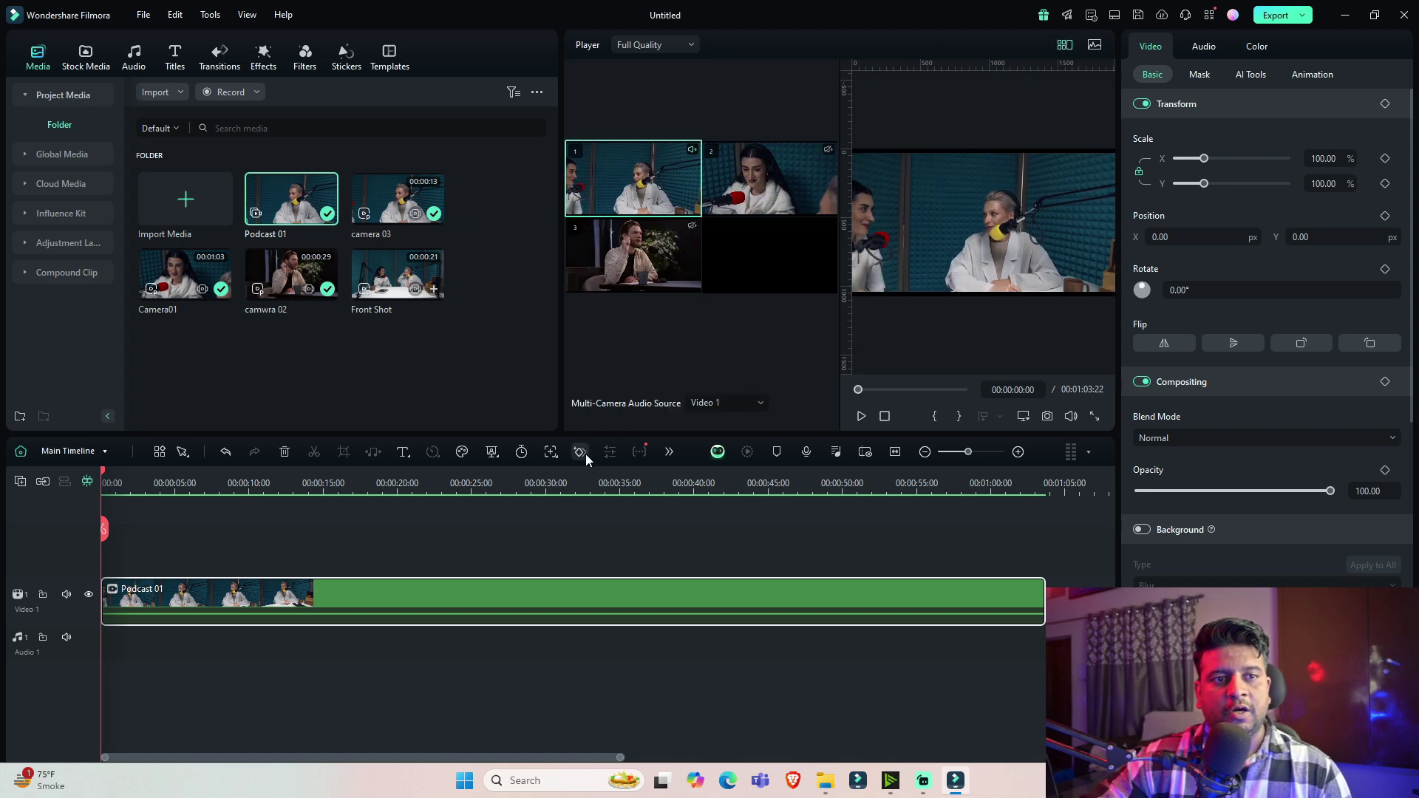
Play Podcast 01 and cut live between the camera angles in the order 2, 3, 2, 1, 3, 2.
left_click(862, 416)
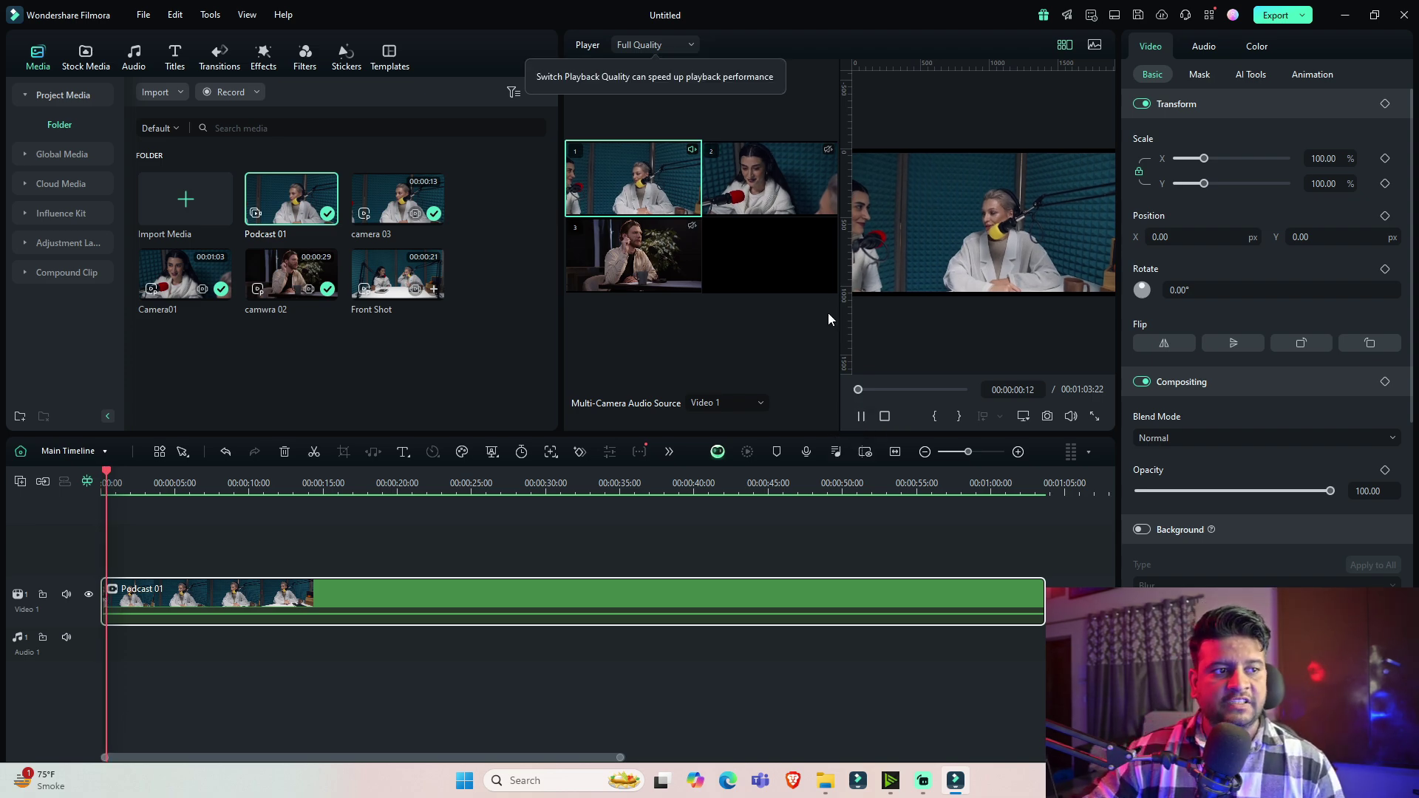
left_click(752, 187)
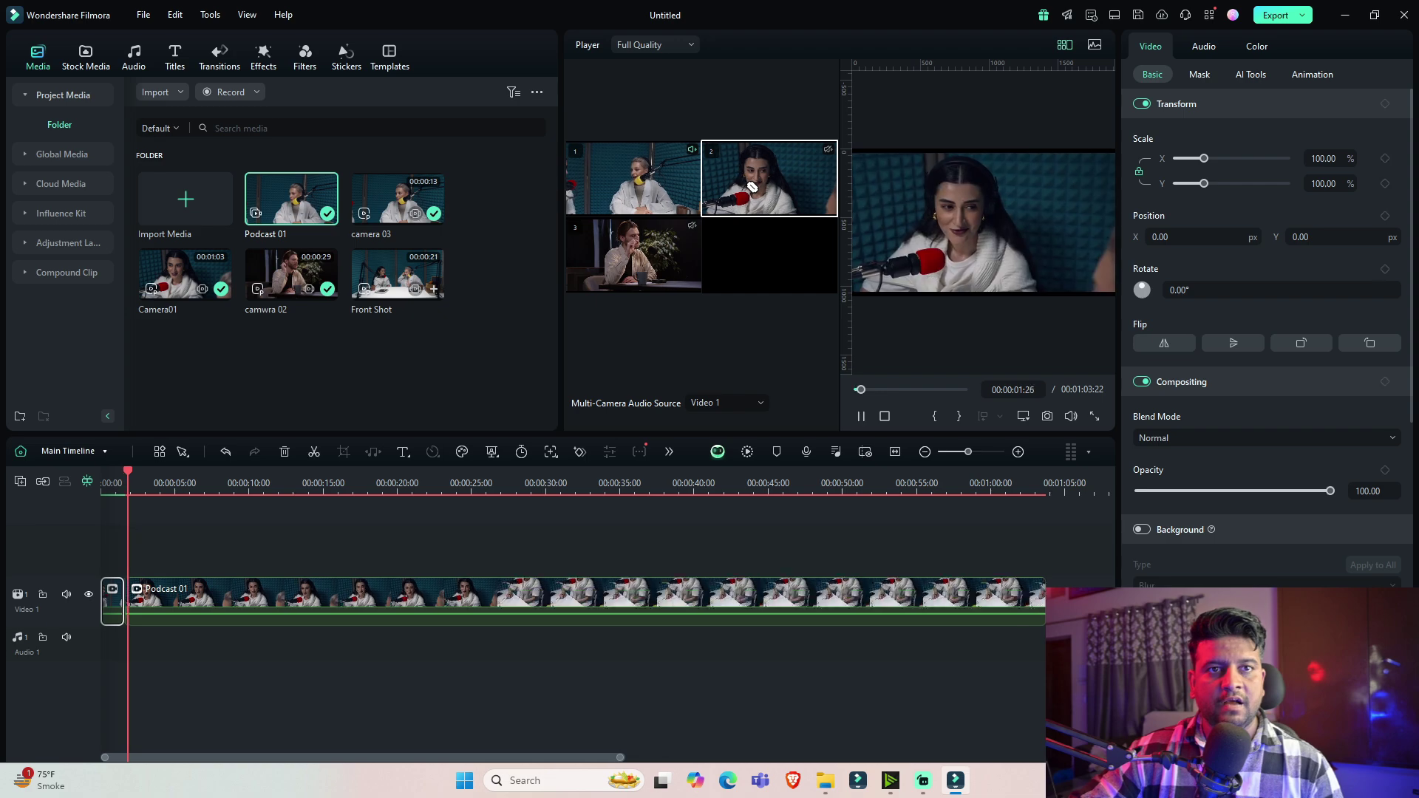
left_click(644, 258)
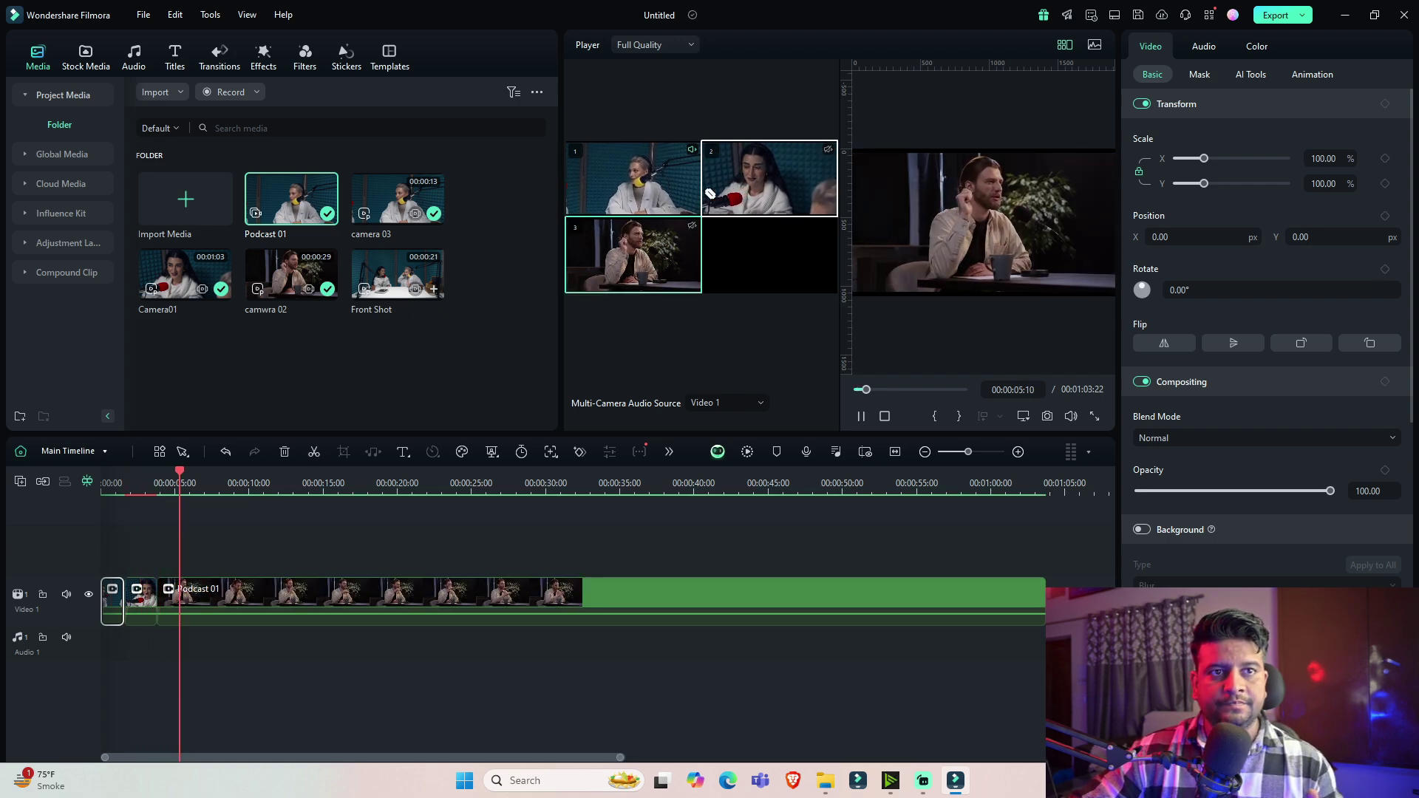
left_click(755, 184)
left_click(636, 189)
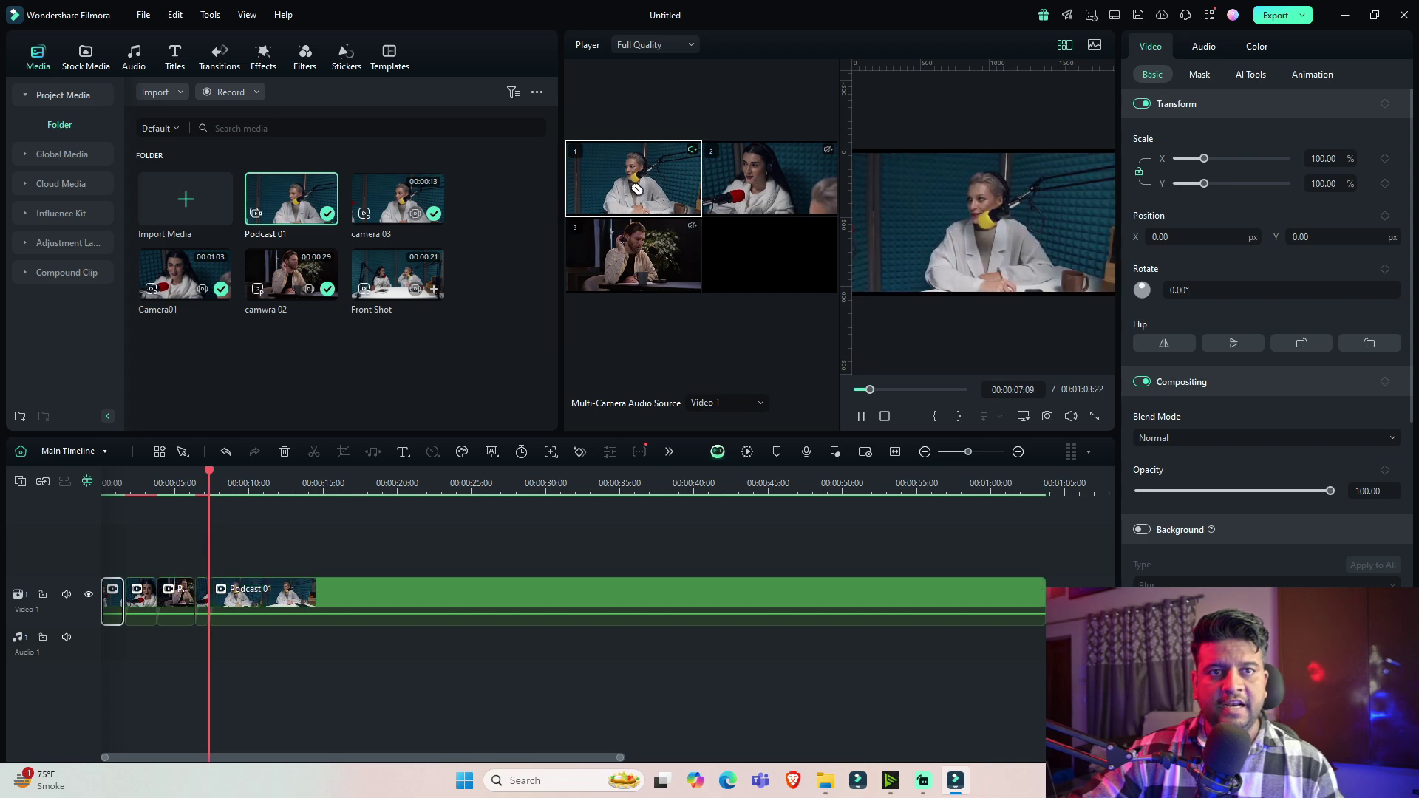
left_click(643, 256)
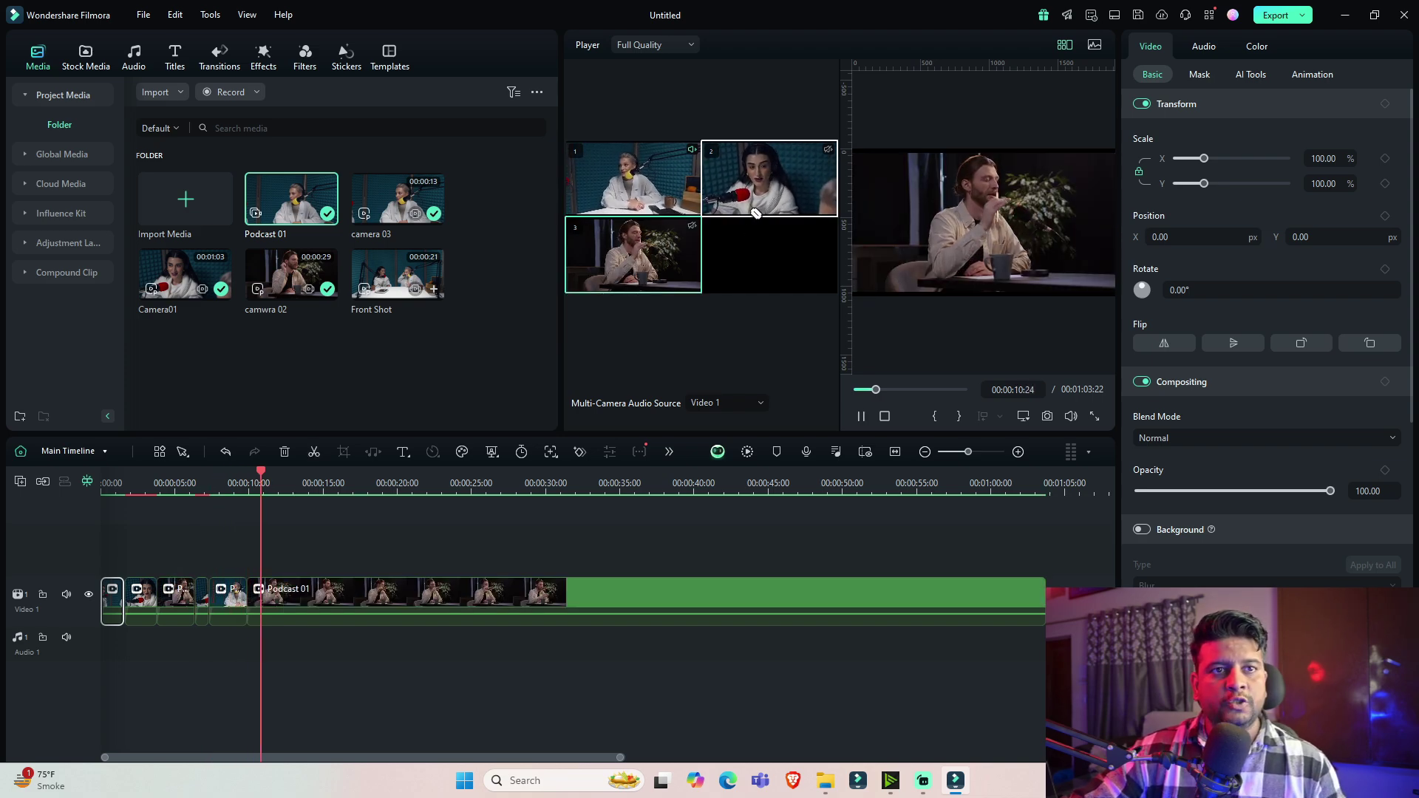
left_click(761, 197)
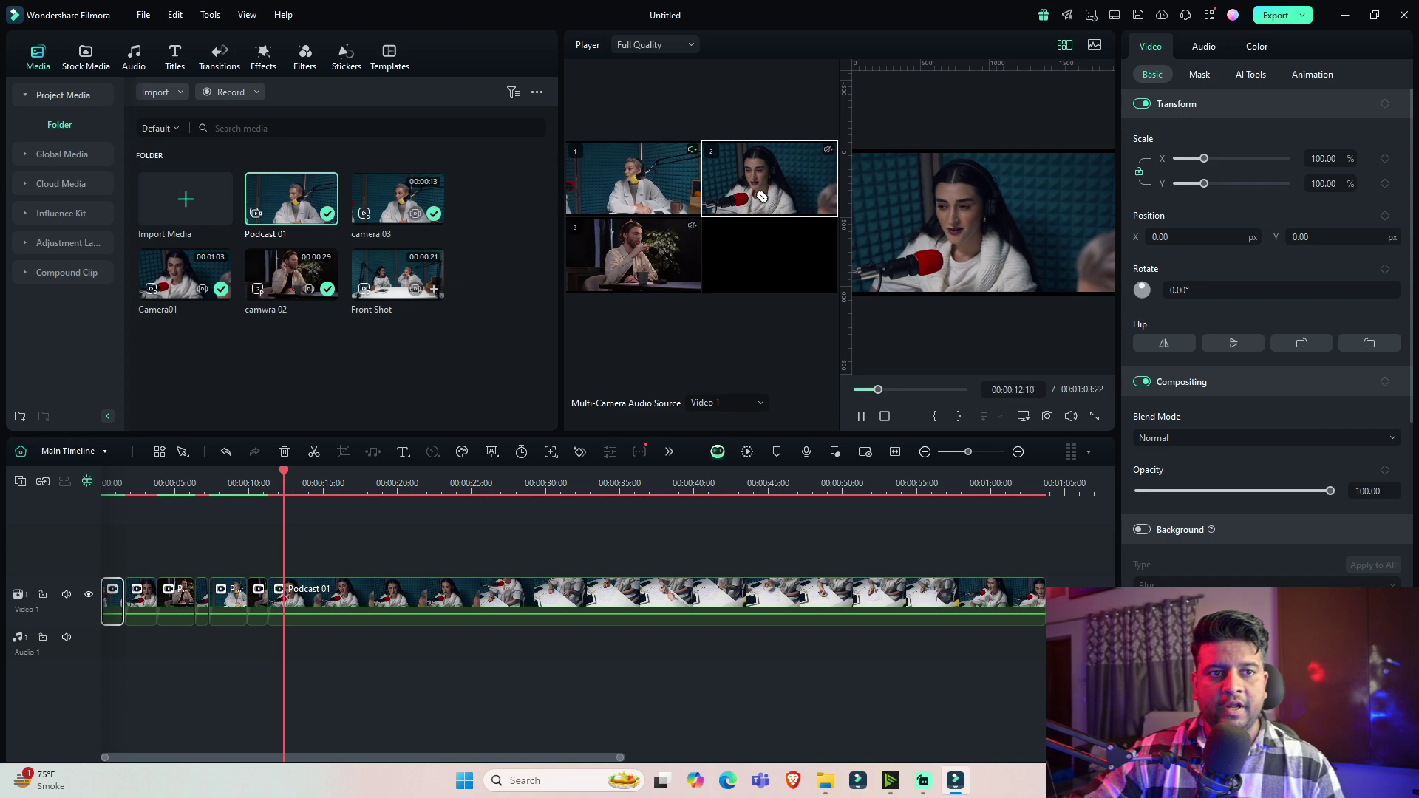
Replay the Podcast 01 edit from the beginning, switching to camera angles 3, 2 and 1 during playback.
left_click_drag(348, 487, 73, 499)
key("space")
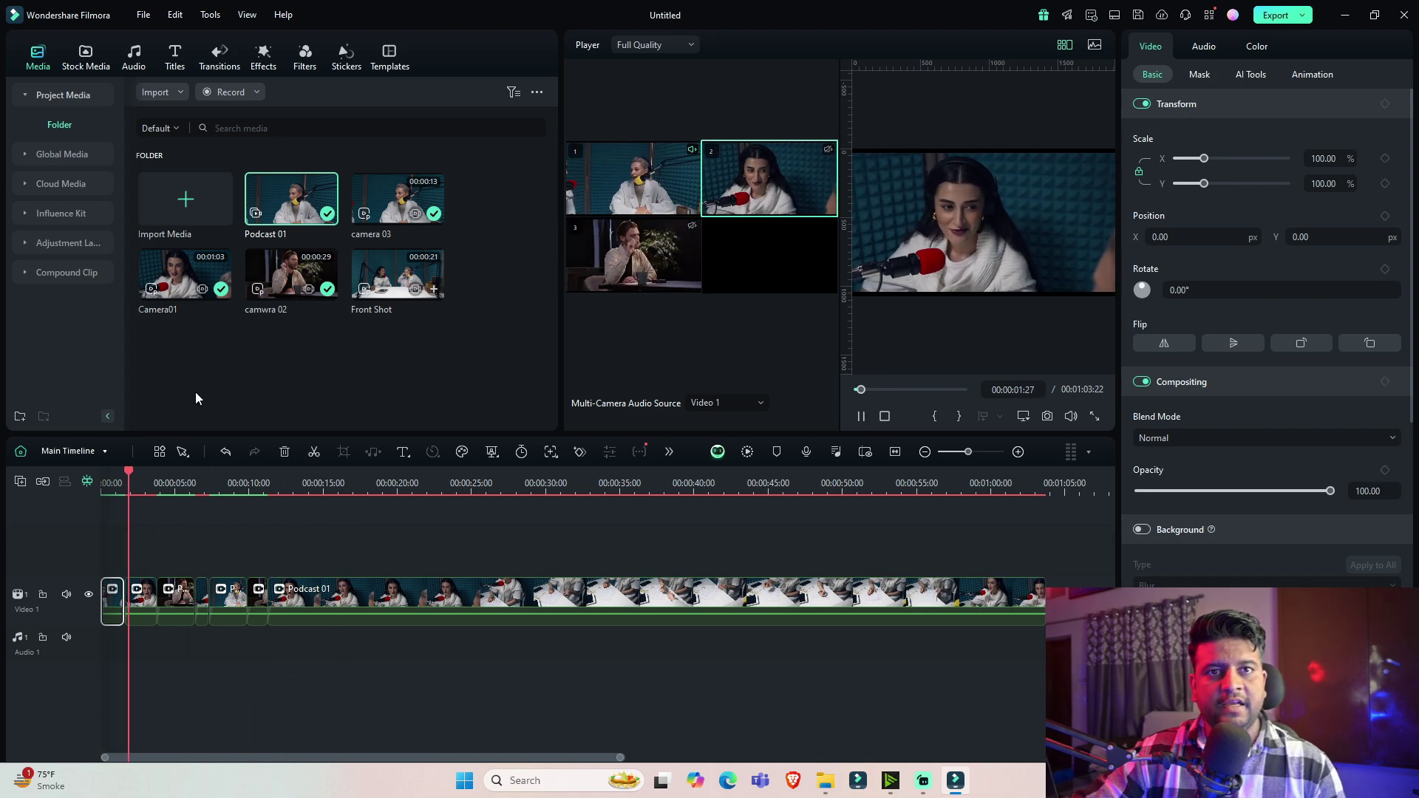
key("3")
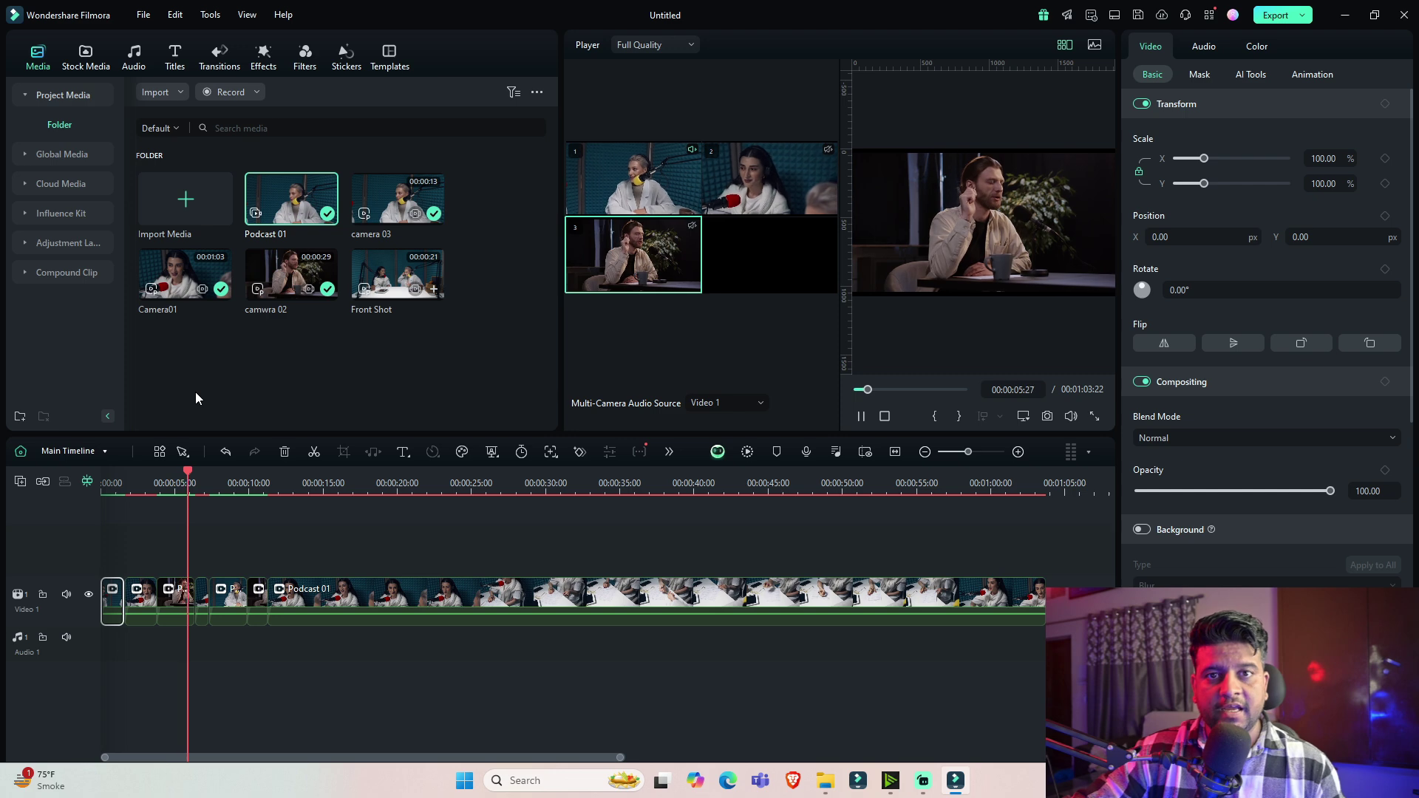
key("2")
key("1")
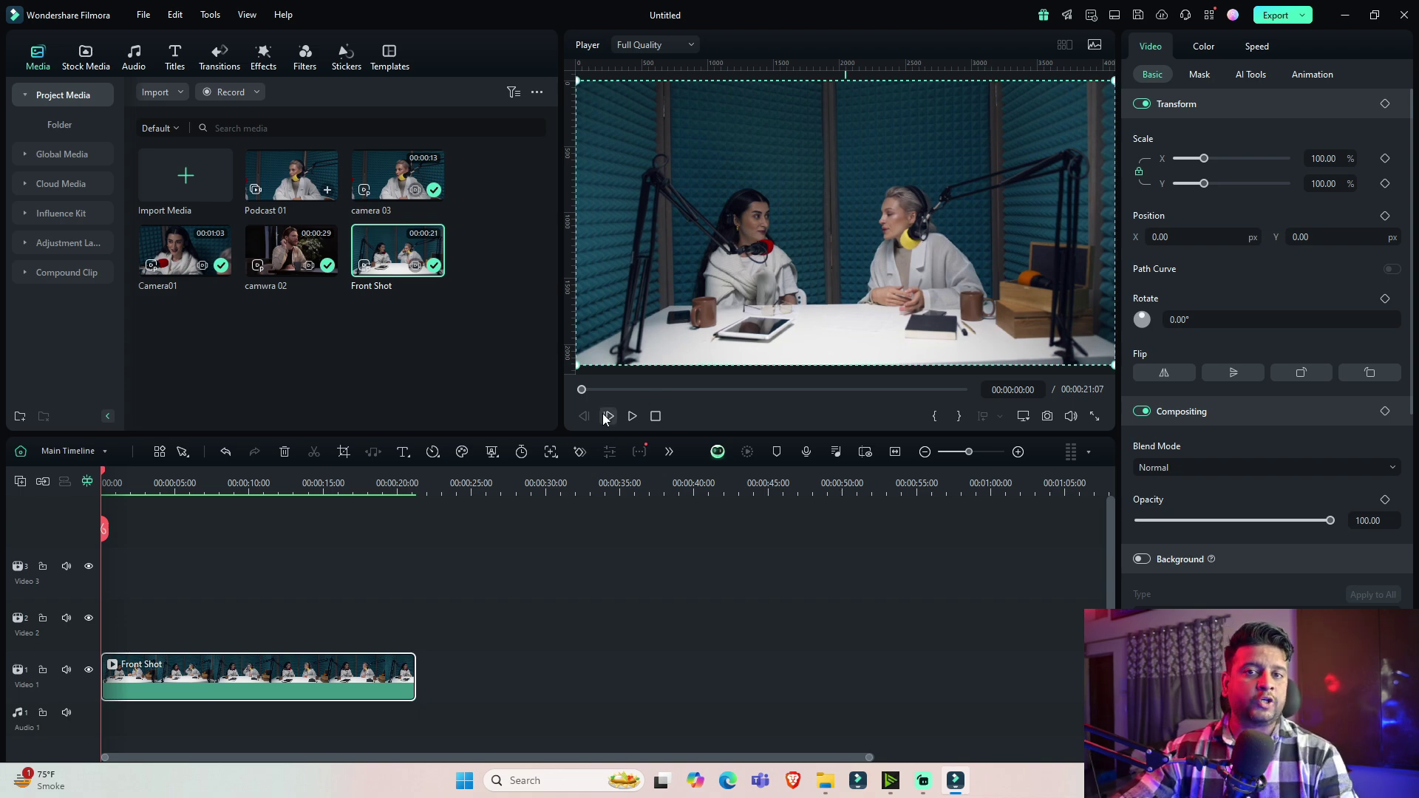
Stack Front Shot copies on Video 2 and Video 3, and reframe the Video 3 copy to 251% scale and X position -964 px.
left_click_drag(399, 251, 105, 580)
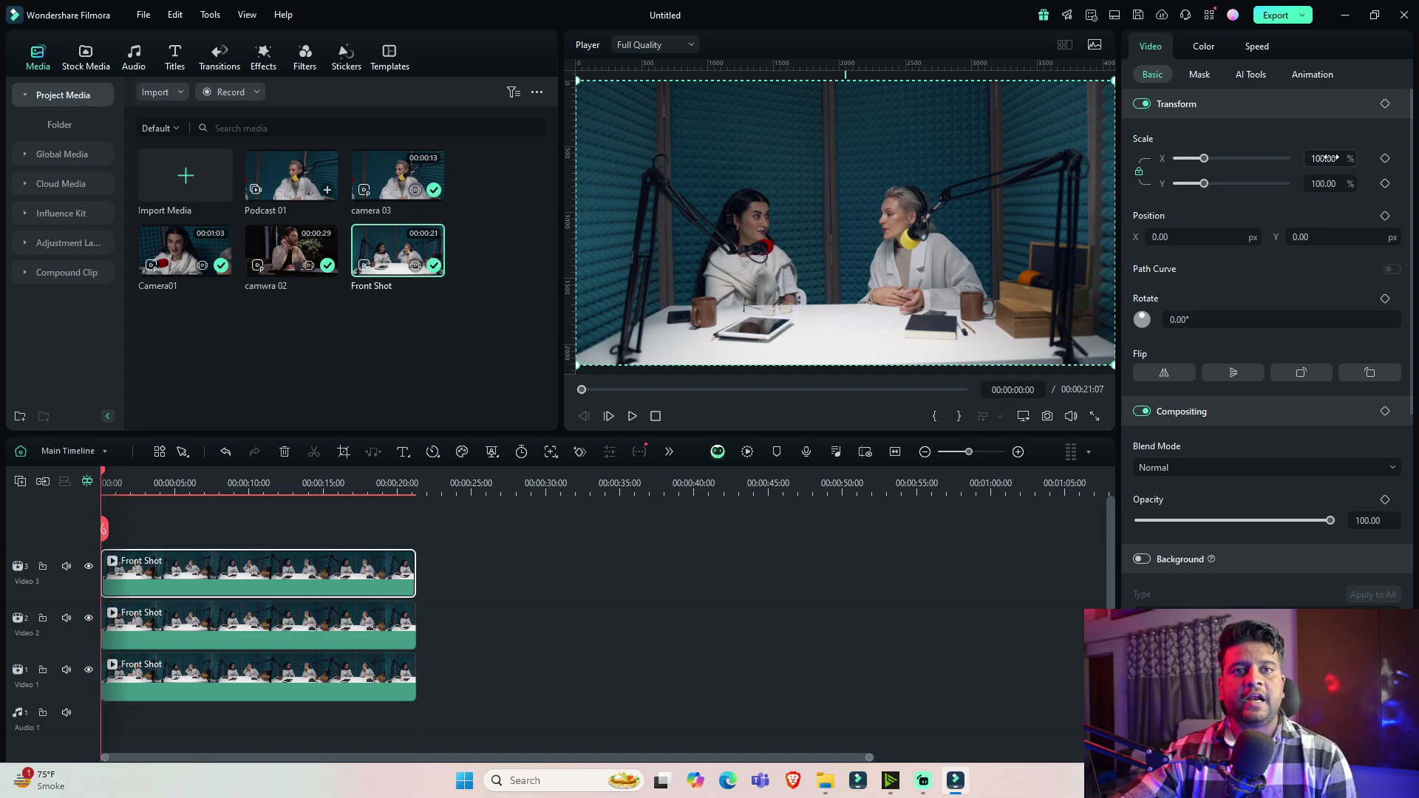
left_click_drag(1326, 158, 1367, 157)
left_click(1182, 236)
type("-168")
key("Return")
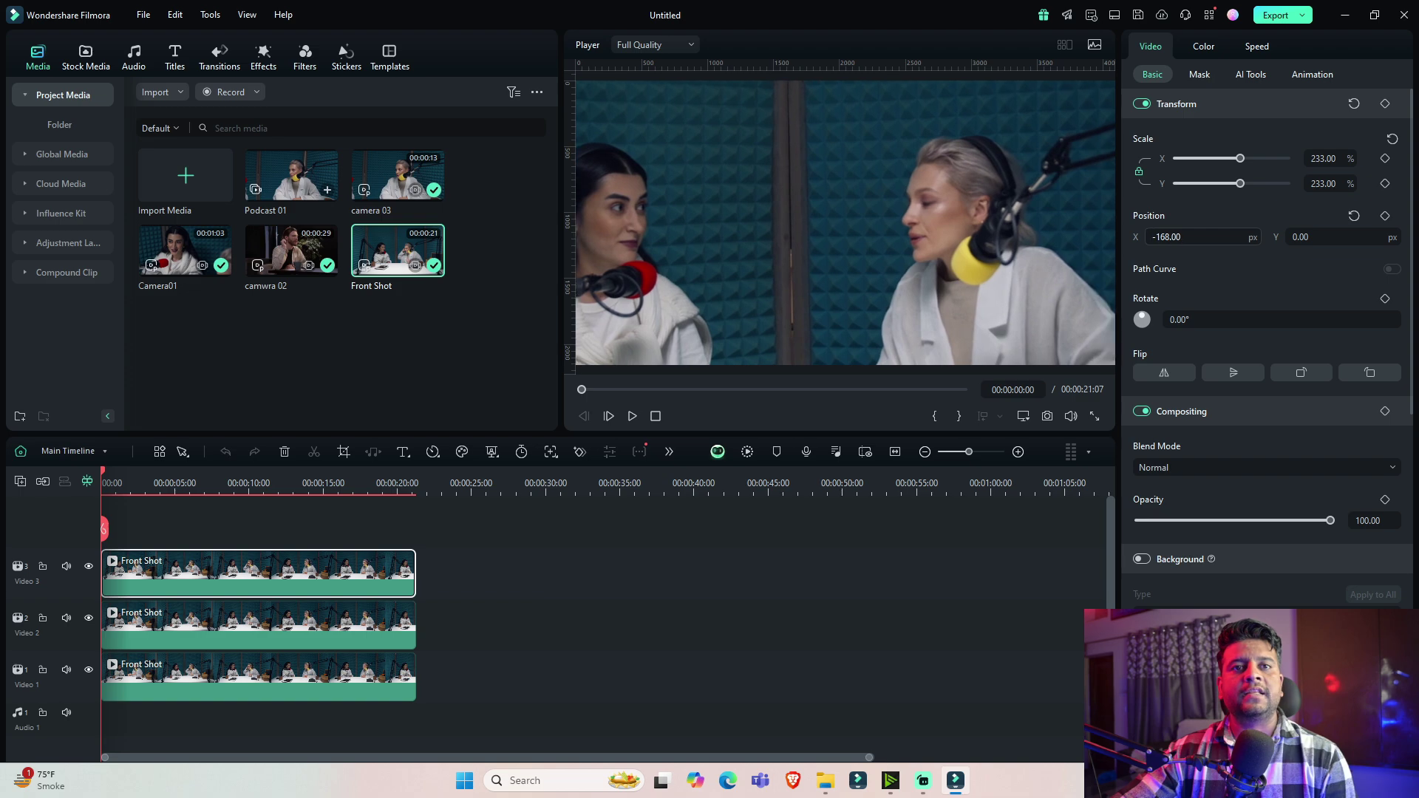
left_click_drag(1182, 236, 1108, 236)
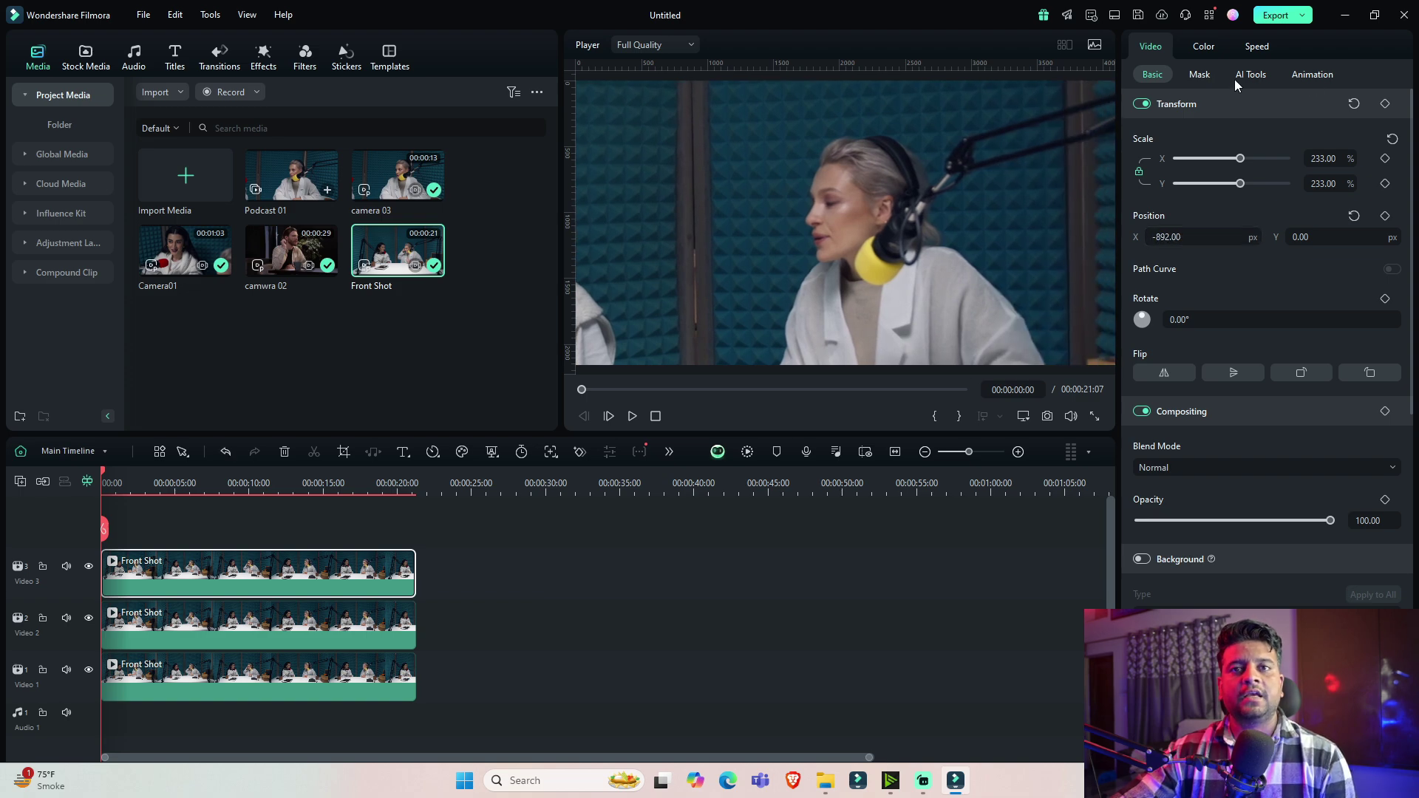
left_click_drag(1322, 157, 1329, 156)
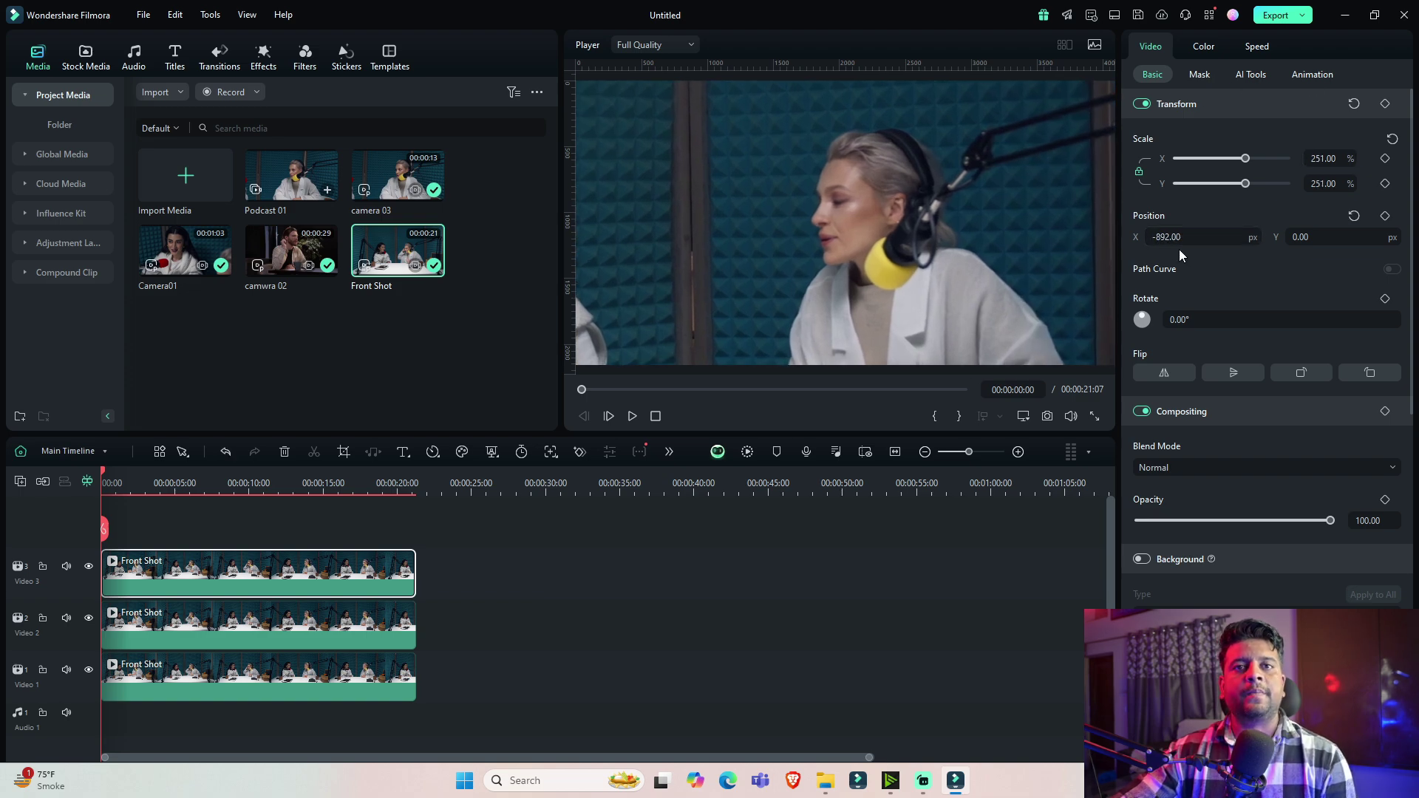
left_click_drag(1176, 238, 1168, 237)
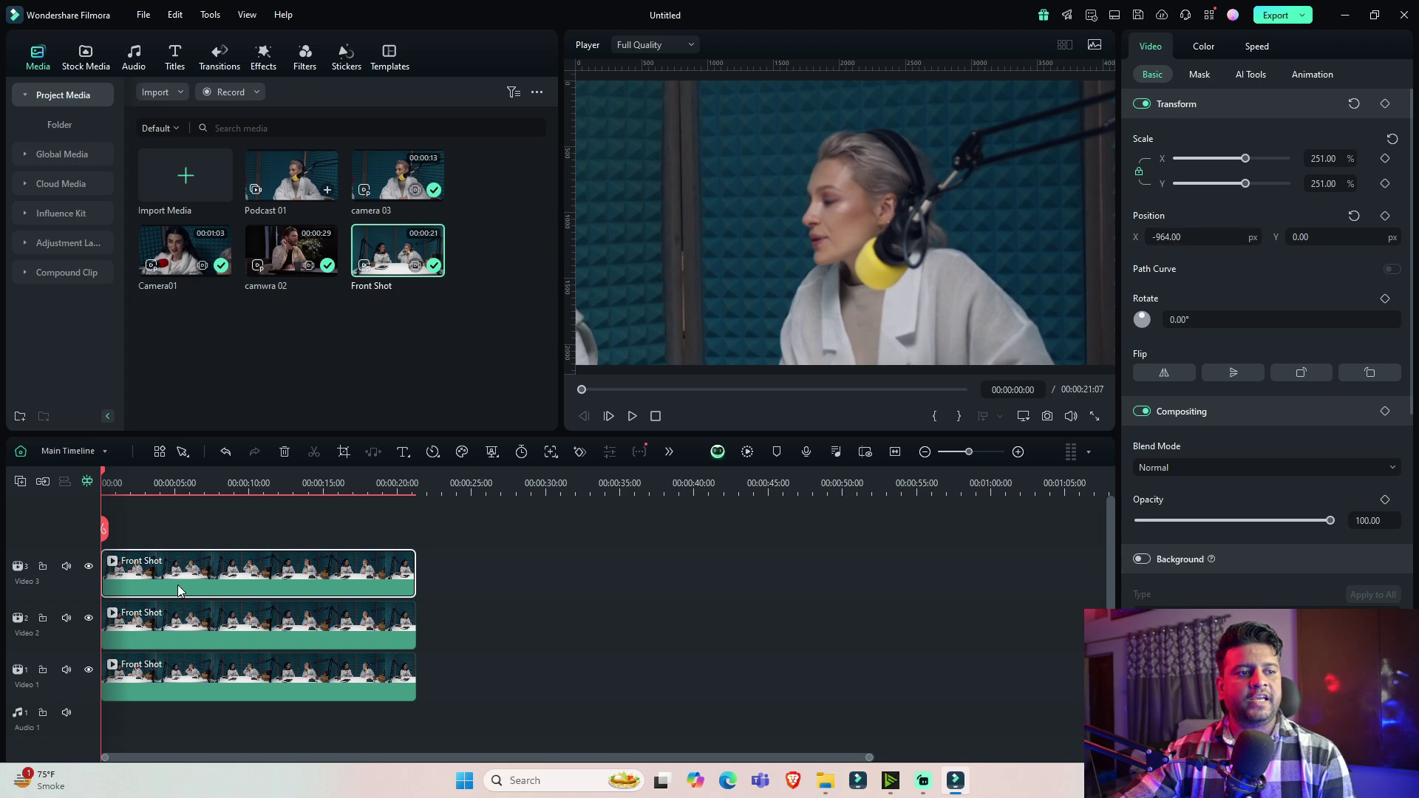
Hide the Video 3 track and reframe the Front Shot copy on Video 2 to 279% scale and X position 2034 px.
left_click(89, 567)
left_click(185, 626)
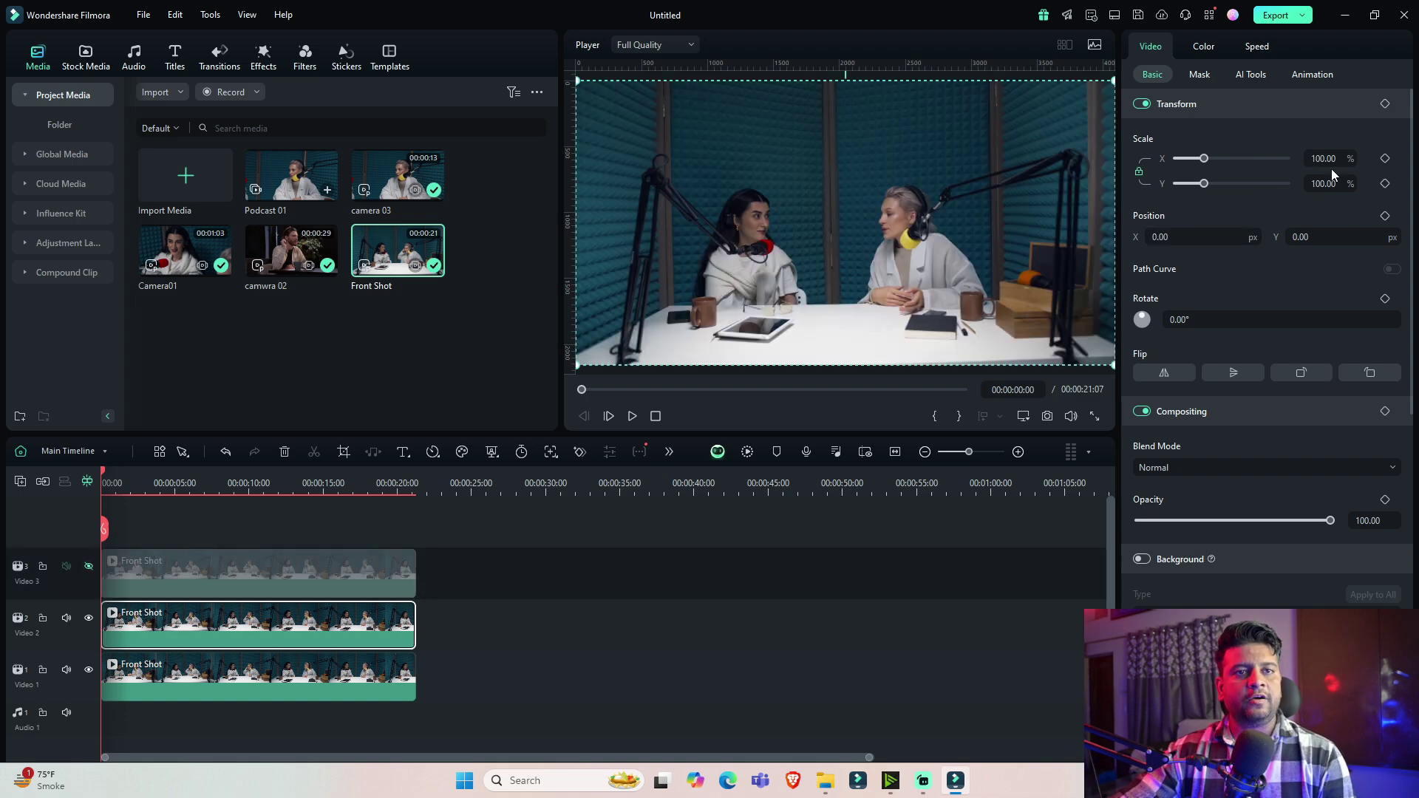
left_click_drag(1328, 159, 1356, 158)
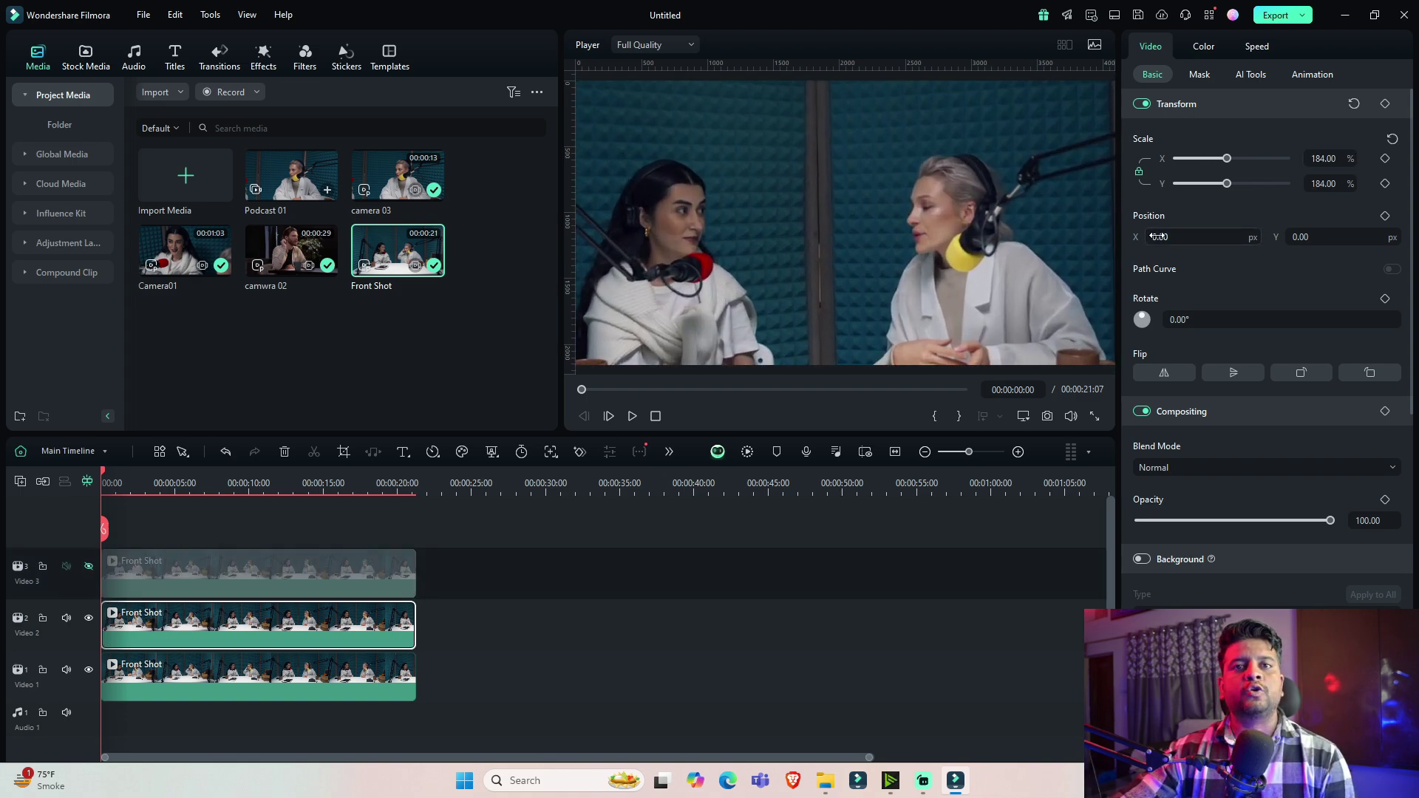
left_click_drag(1175, 236, 1212, 236)
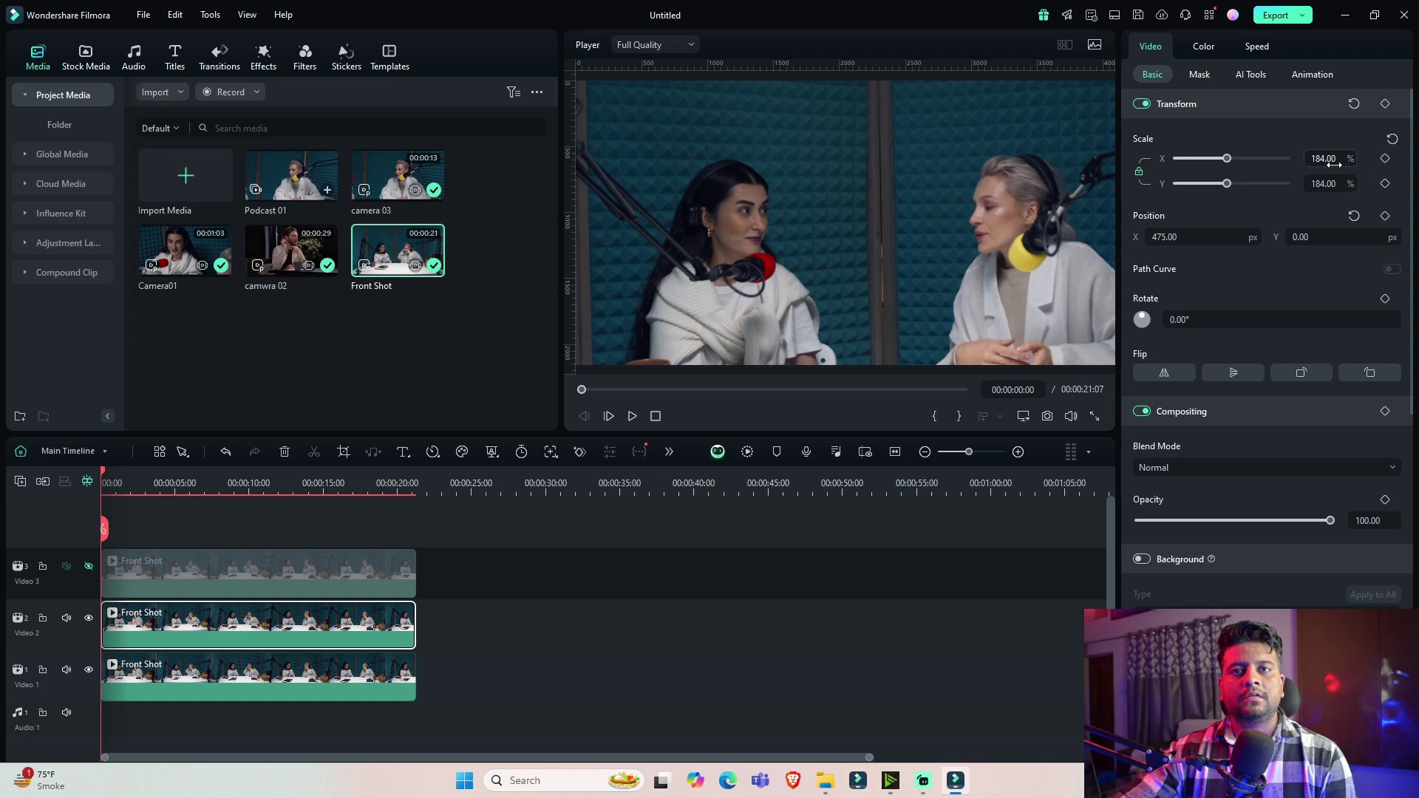
left_click_drag(1334, 163, 1382, 163)
left_click_drag(1165, 237, 1219, 237)
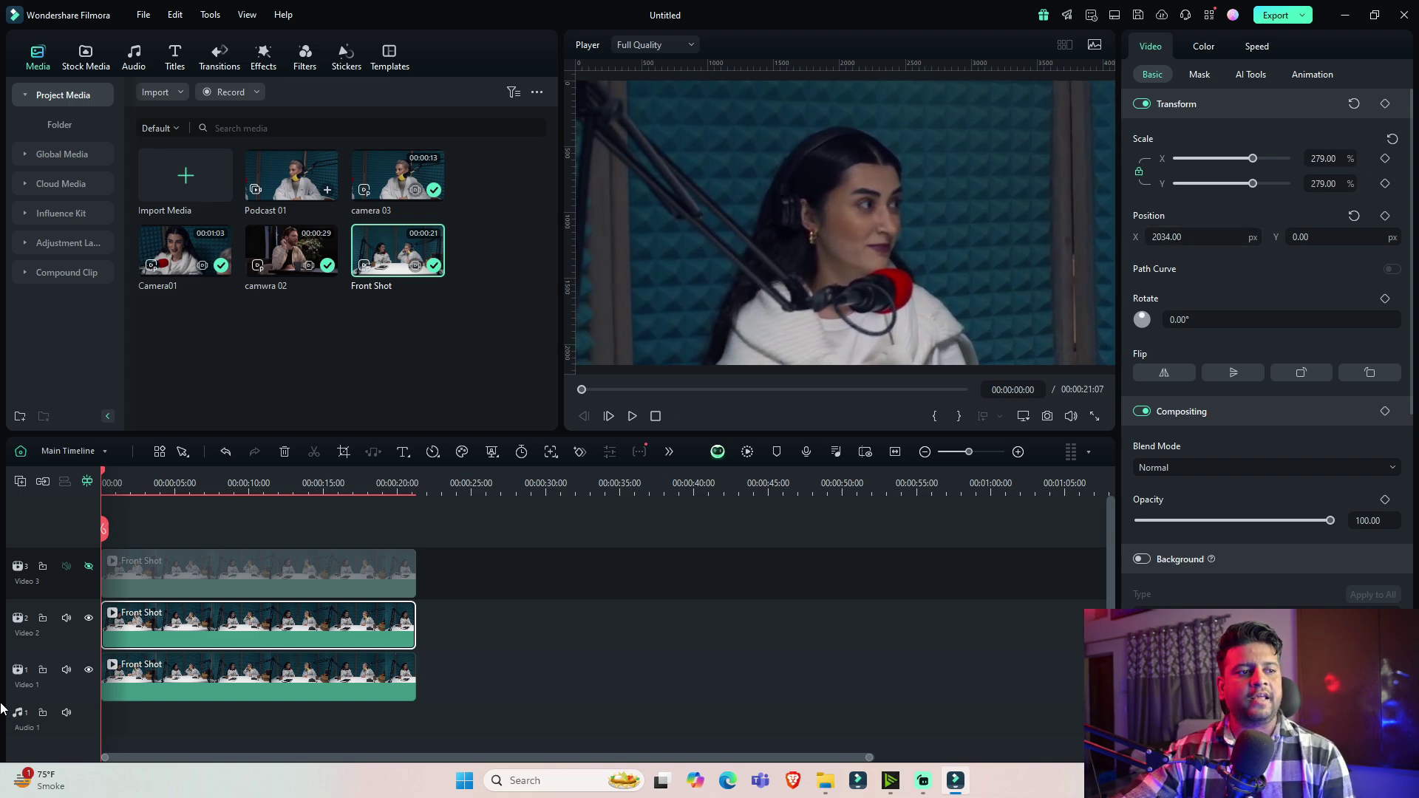
Hide Video 2 to check the full-frame shot on Video 1, and make the Video 2 and Video 3 tracks visible again.
left_click(89, 618)
left_click(163, 672)
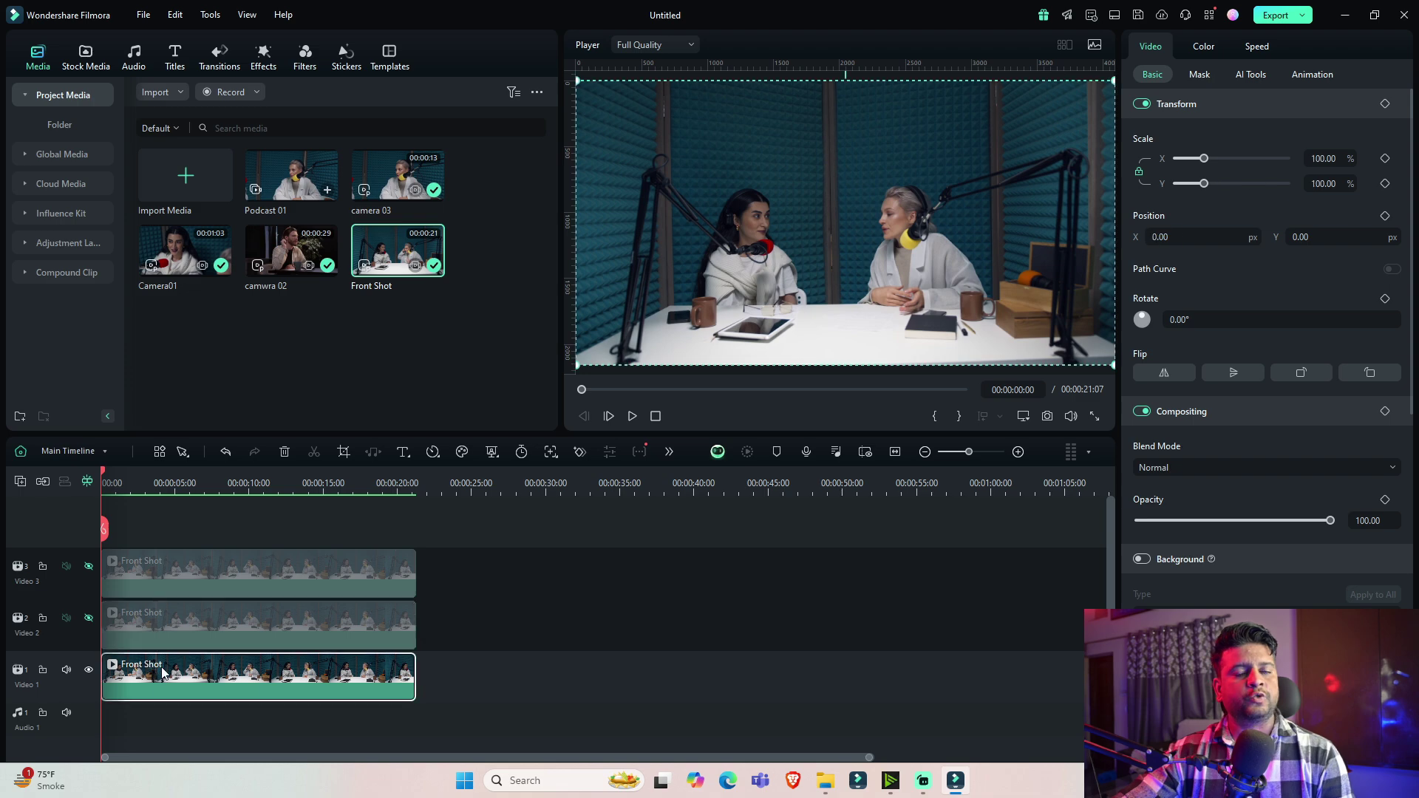
left_click(89, 618)
left_click(89, 566)
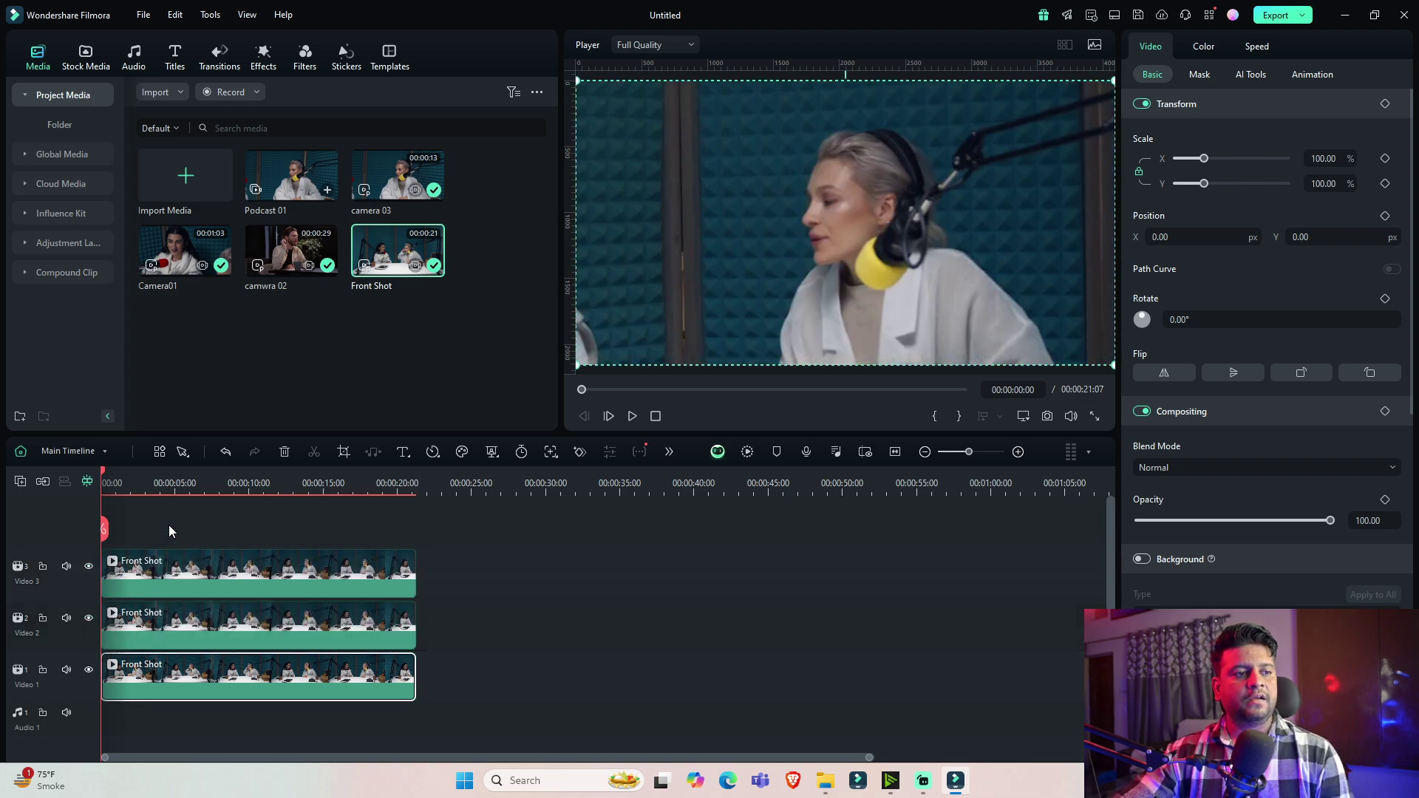
Try to create an audio-synchronized multi-camera clip named podcast02 from the three stacked Front Shot clips.
left_click_drag(169, 526, 186, 694)
right_click(187, 679)
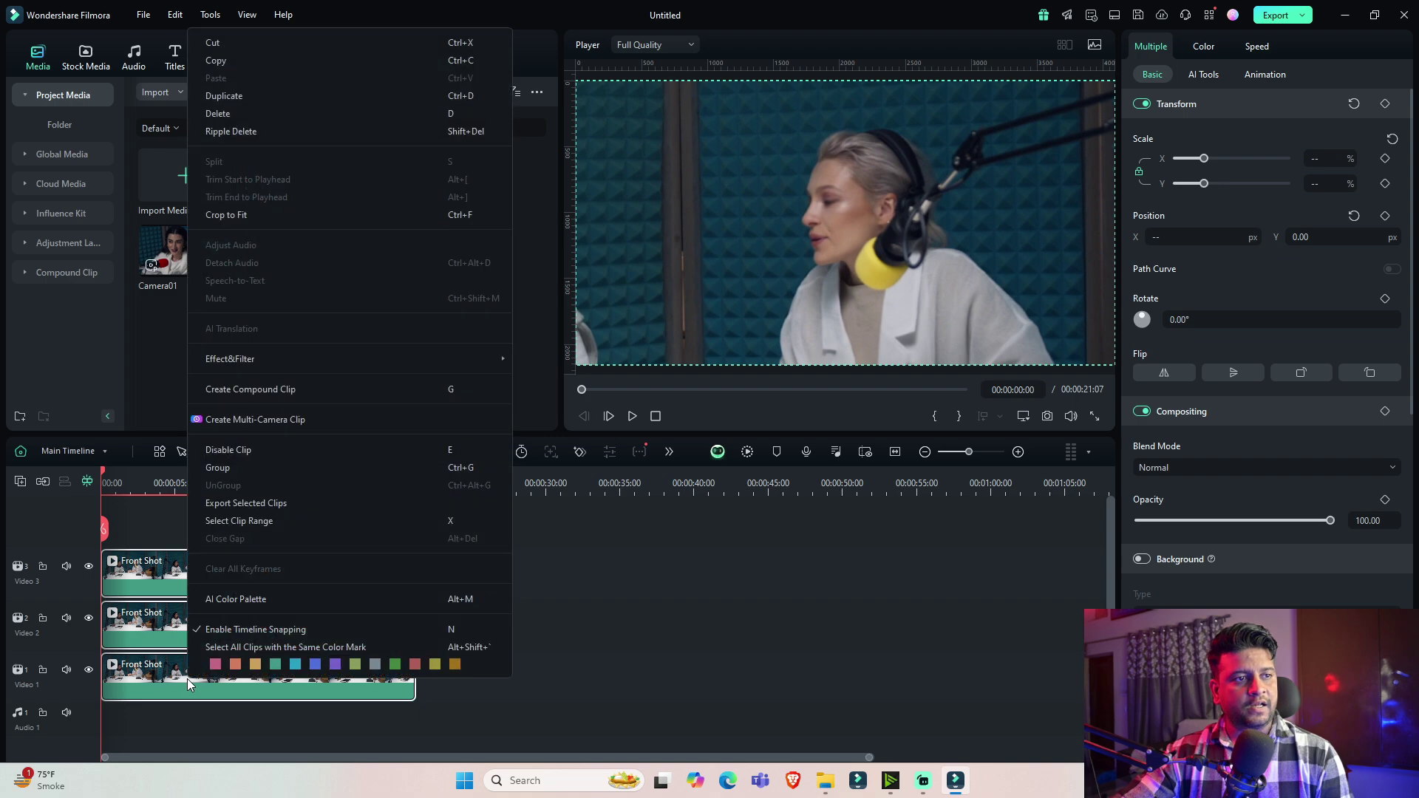
left_click(242, 420)
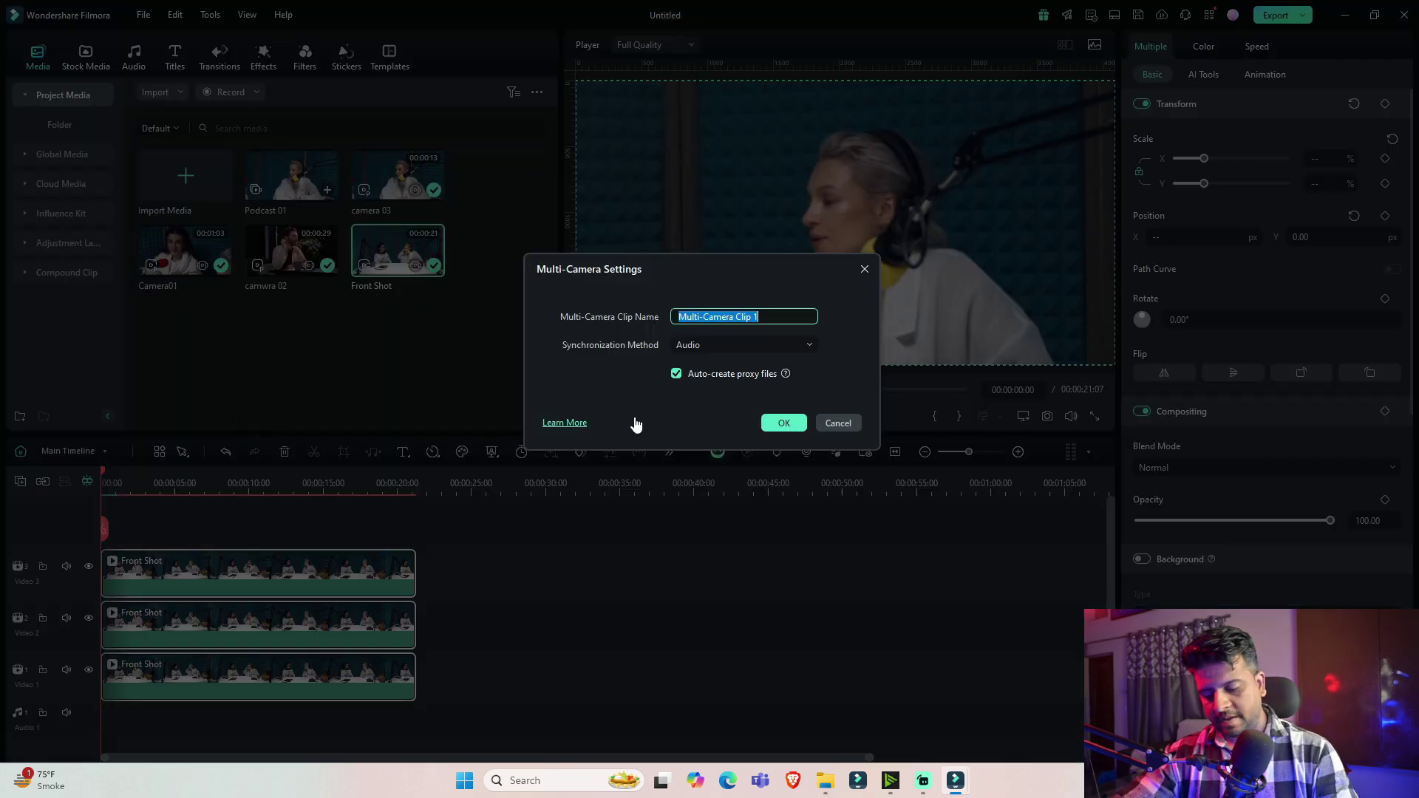
type("podcast02")
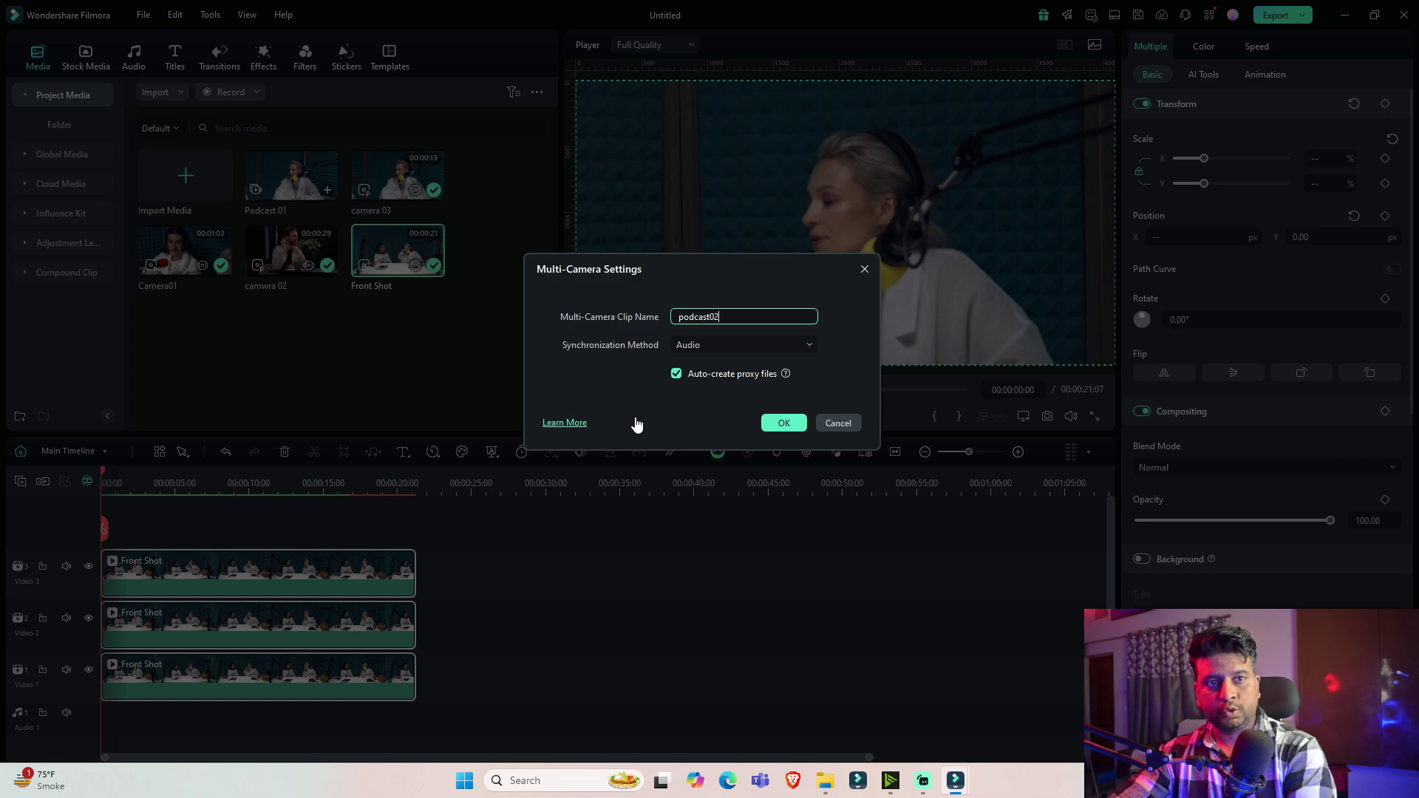
left_click(776, 421)
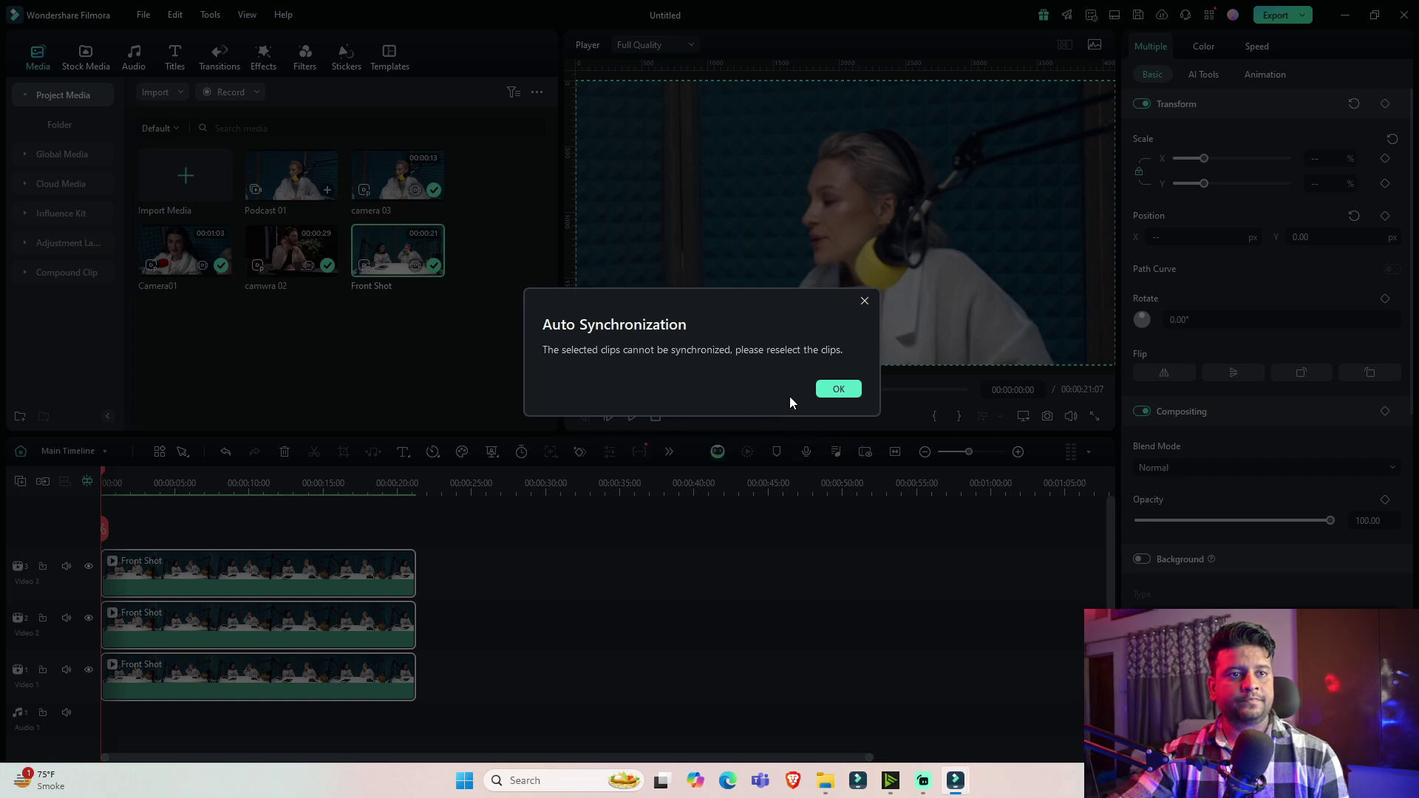
left_click(838, 389)
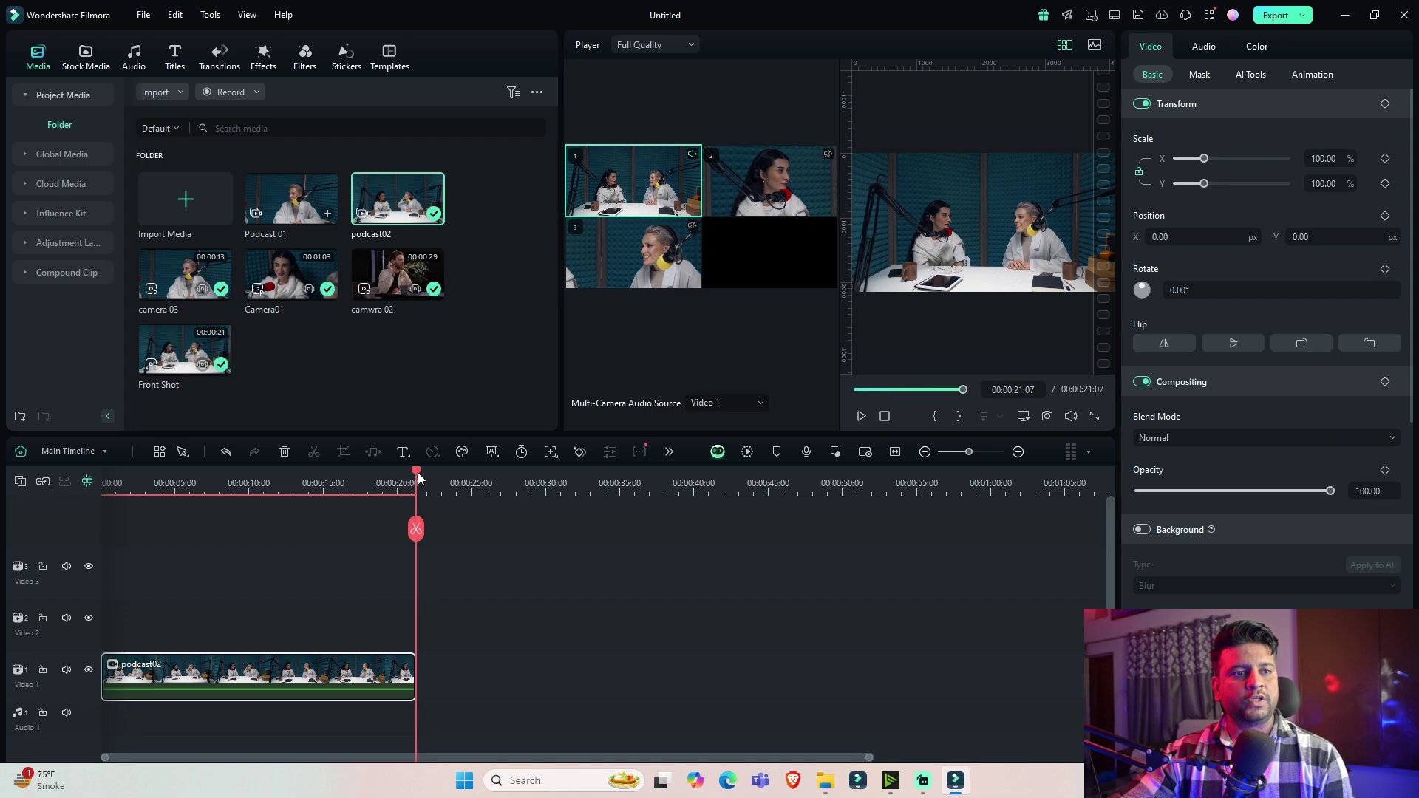
Play podcast02 from the beginning, cutting live to camera angles 2, 3 and 1, and pause the playback.
key("Home")
key("space")
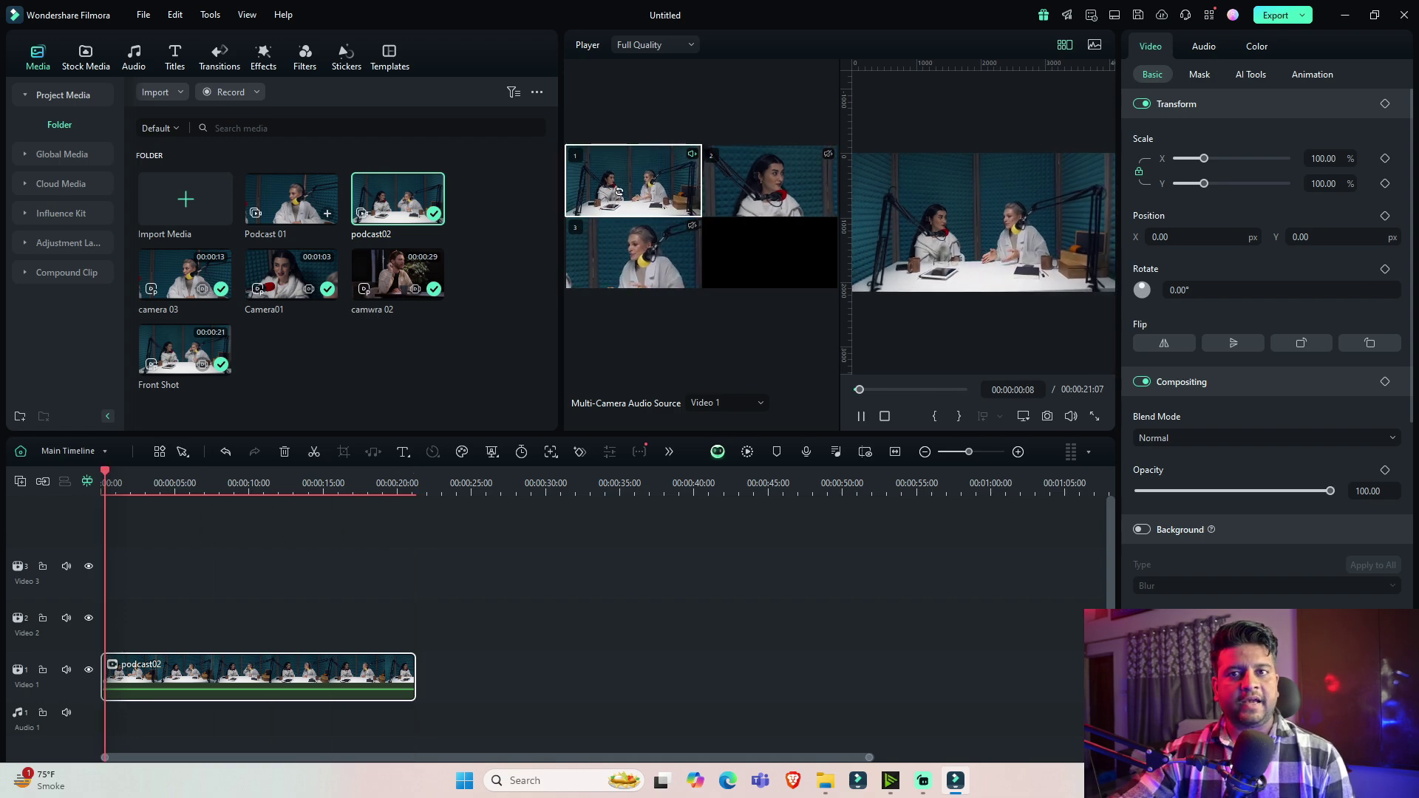
left_click(765, 196)
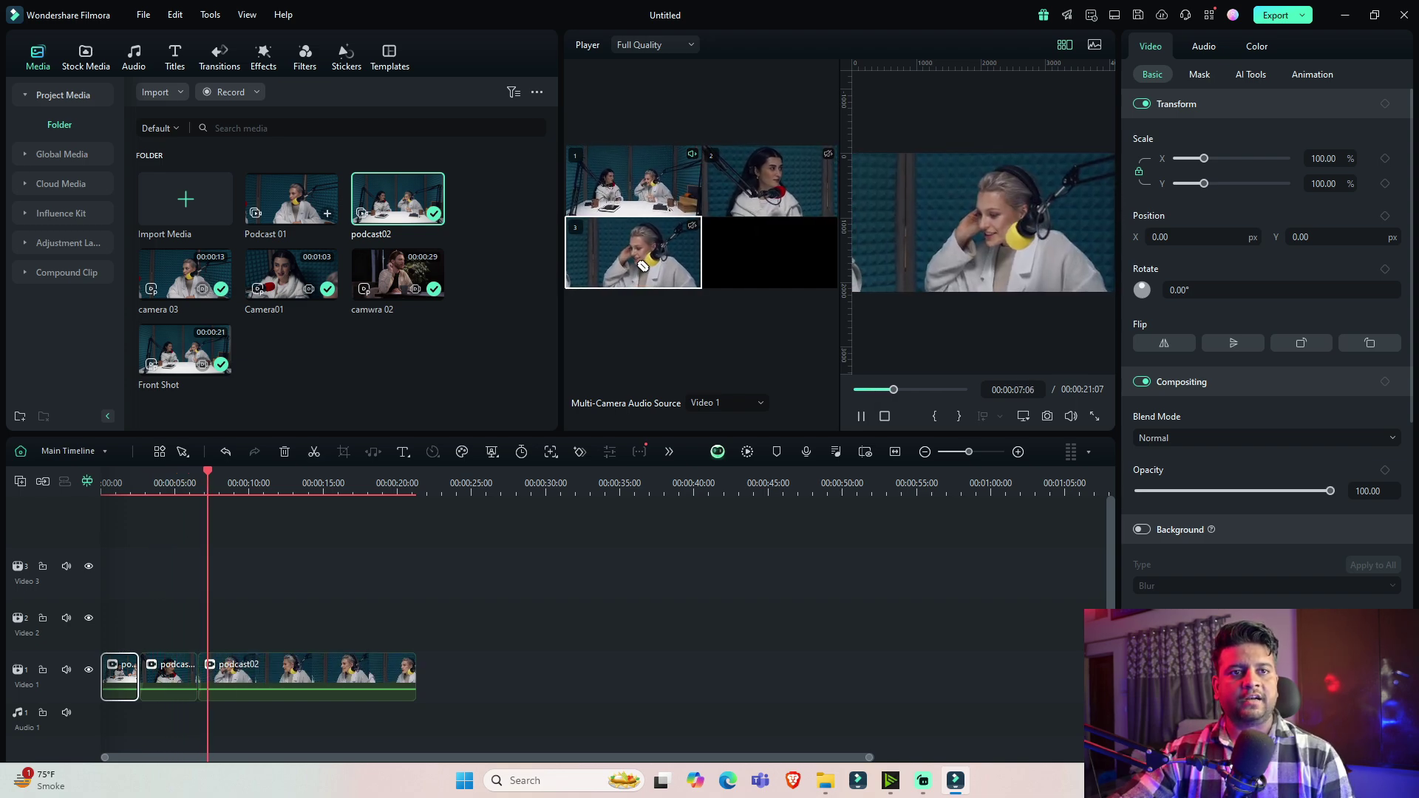
left_click(646, 200)
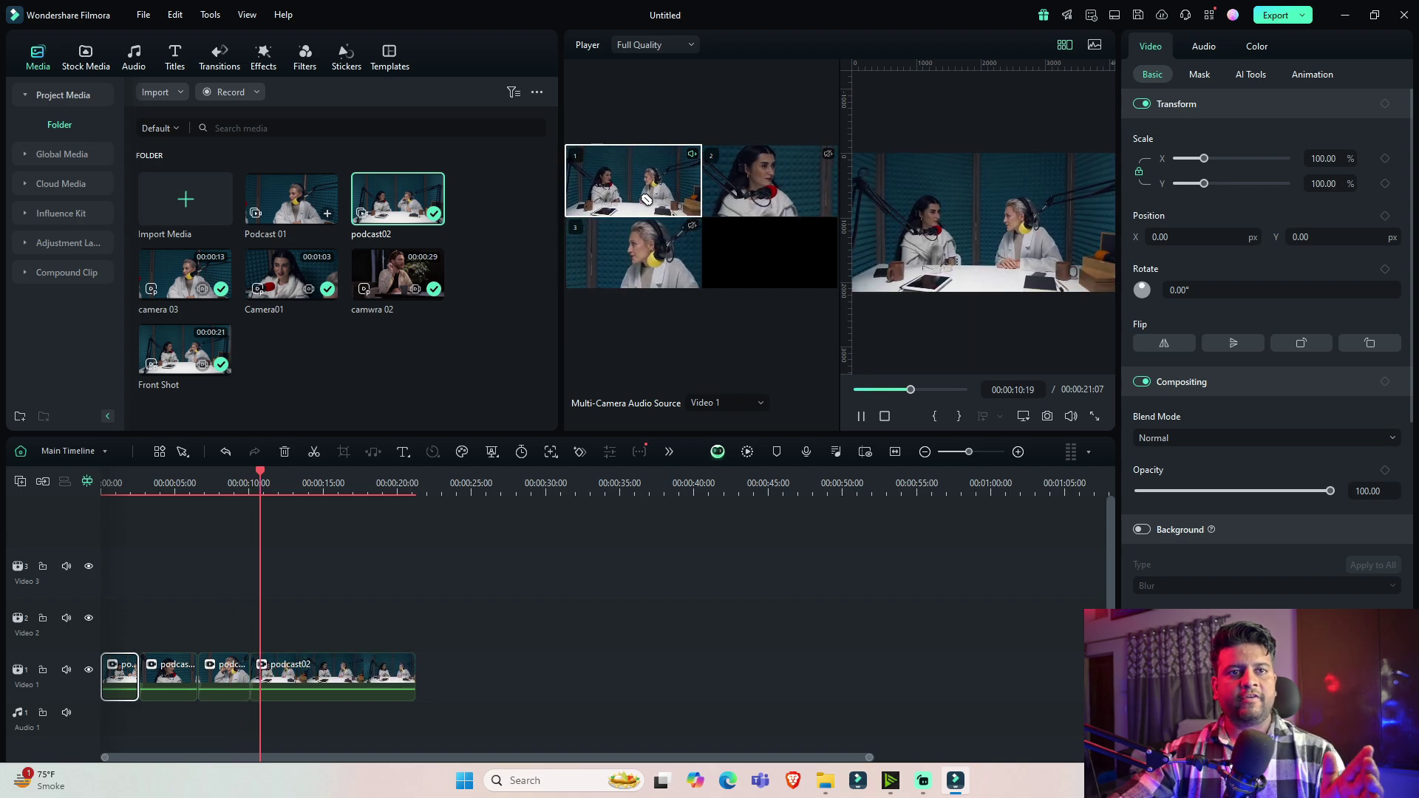
key("space")
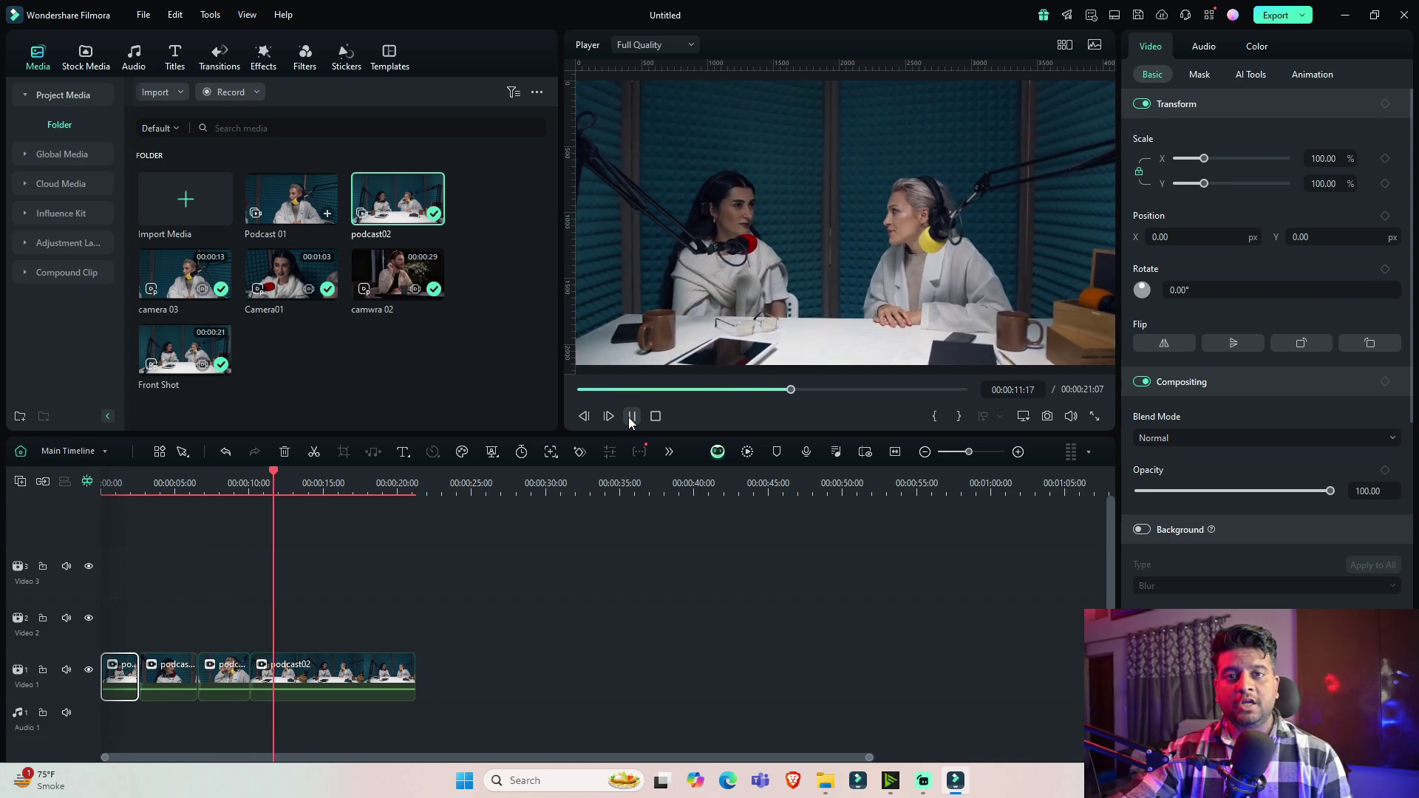
left_click(630, 420)
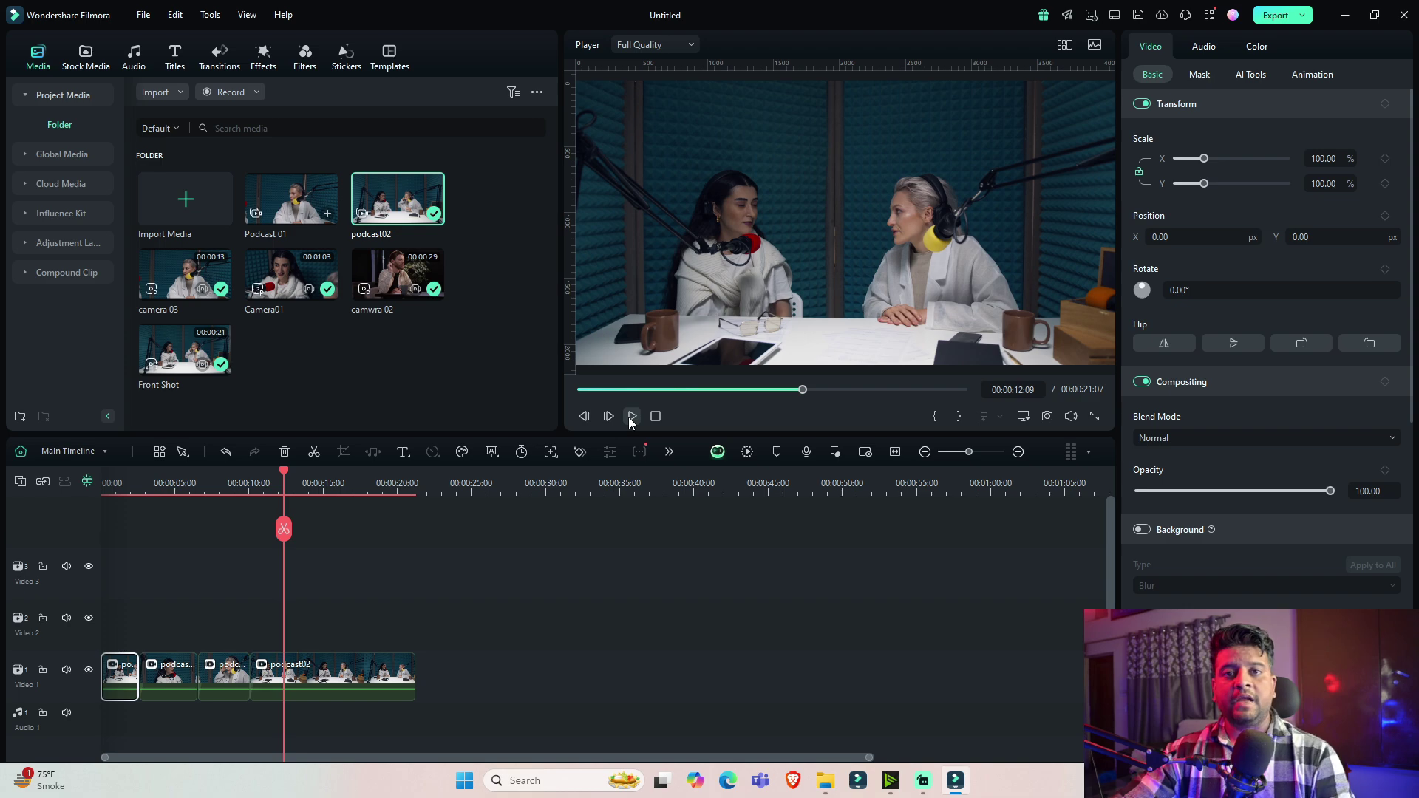